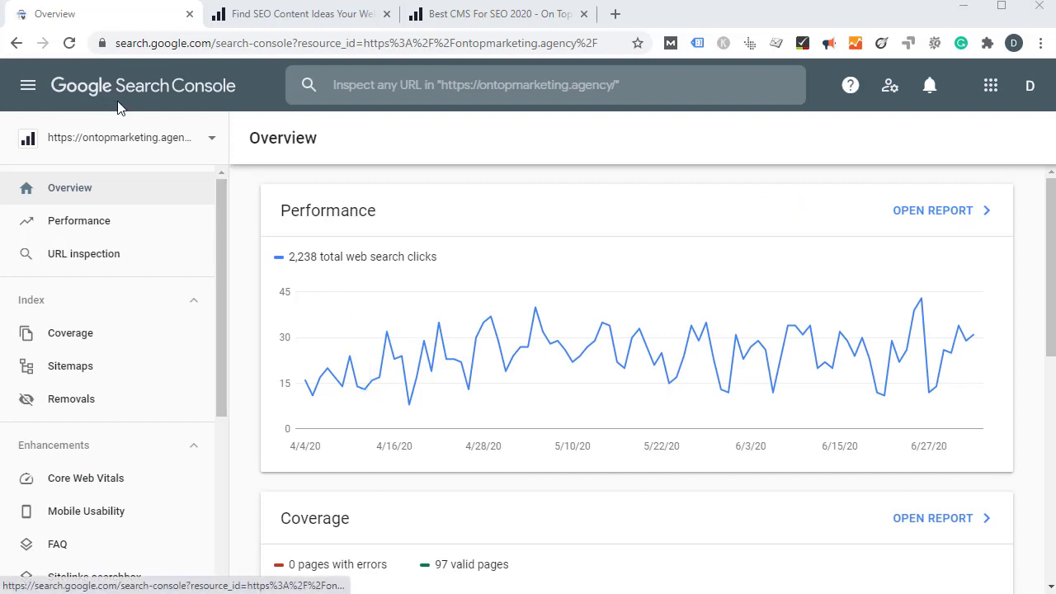
- Open the Performance report and set its date range to the last 16 months
left_click(177, 228)
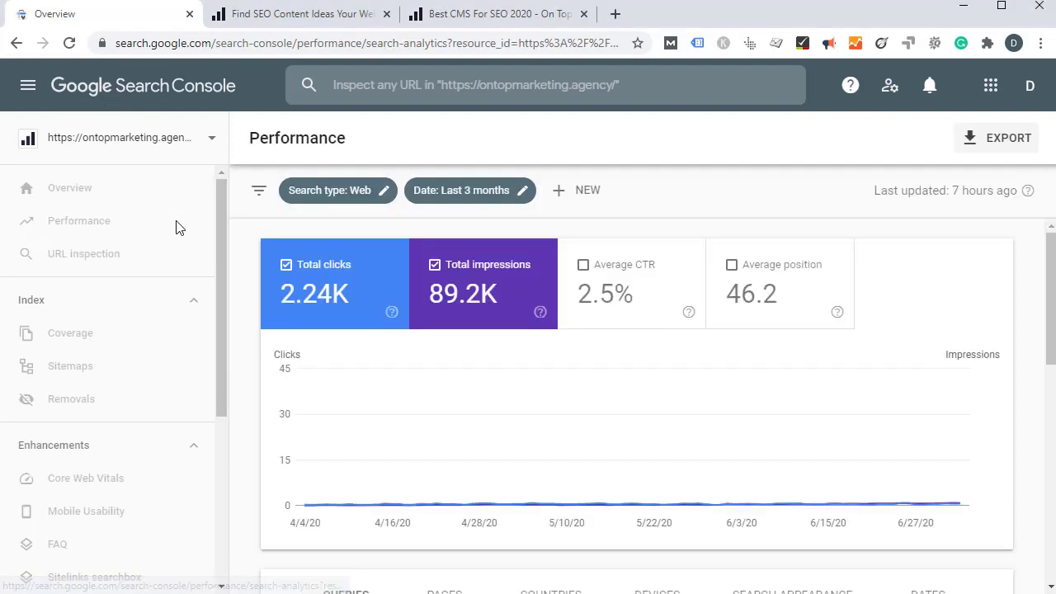
left_click(437, 191)
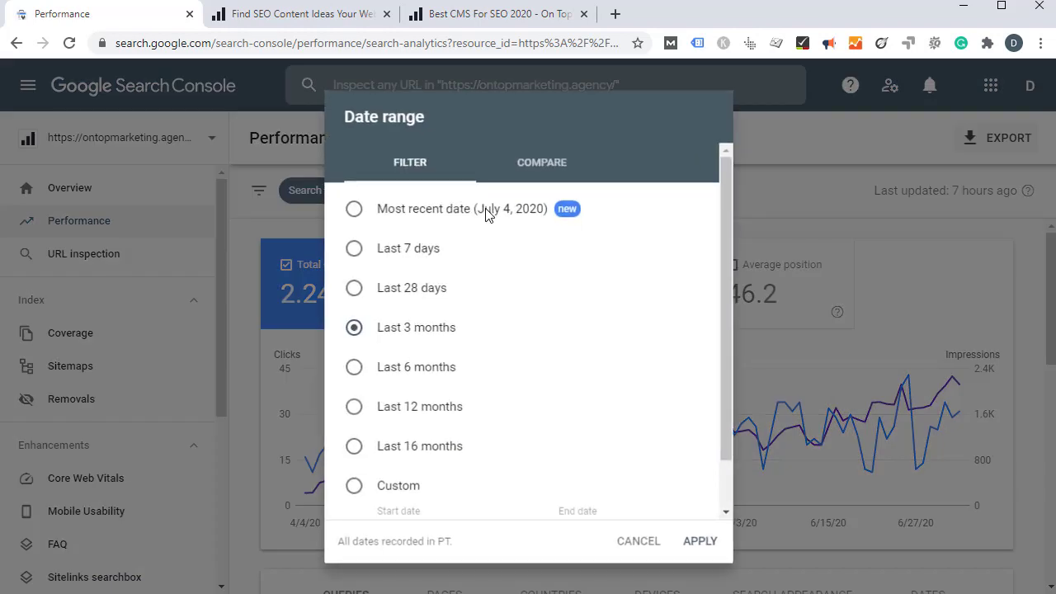
left_click(412, 446)
left_click(703, 540)
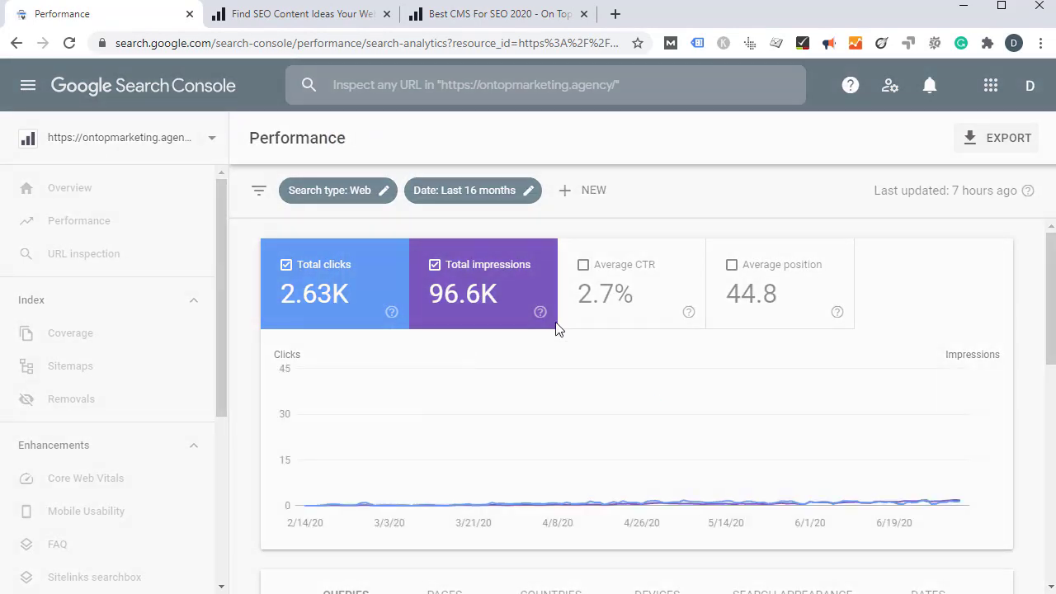
left_click_drag(1051, 268, 1052, 386)
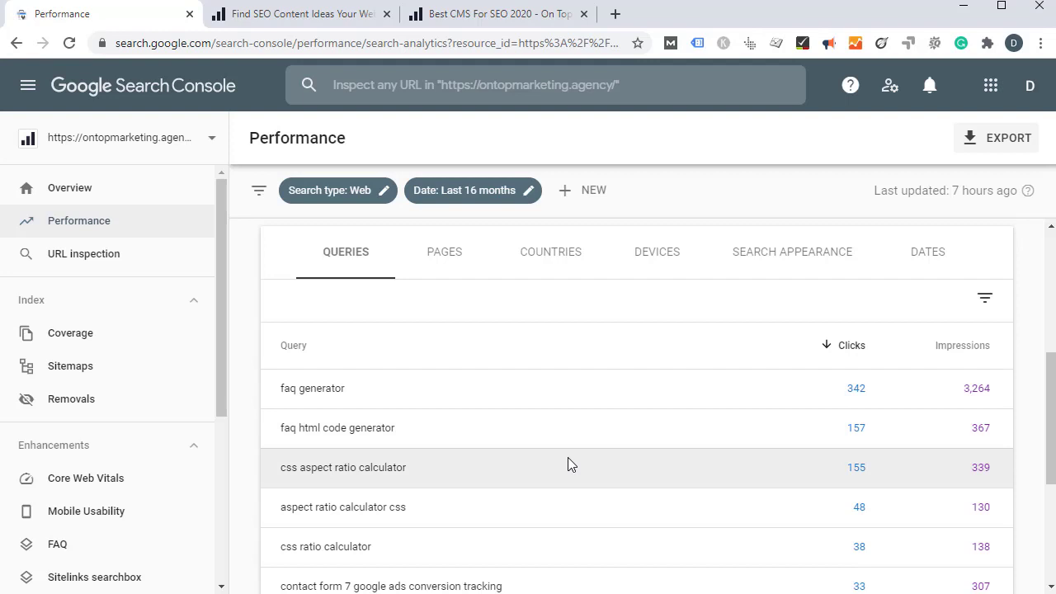
- Copy the modifier "best" from the informational keyword modifiers list in the SEO content ideas article
left_click(288, 15)
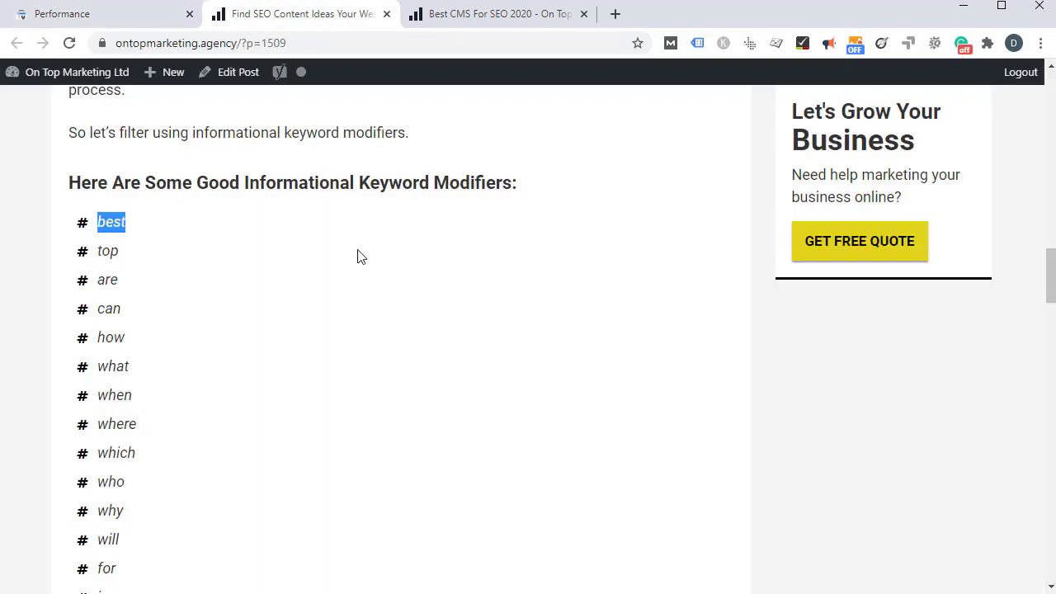
left_click(210, 216)
left_click_drag(68, 186, 335, 228)
left_click(428, 335)
double_click(111, 226)
key("ctrl+c")
- Return to the Search Console report and add a filter for queries containing "best"
left_click(138, 18)
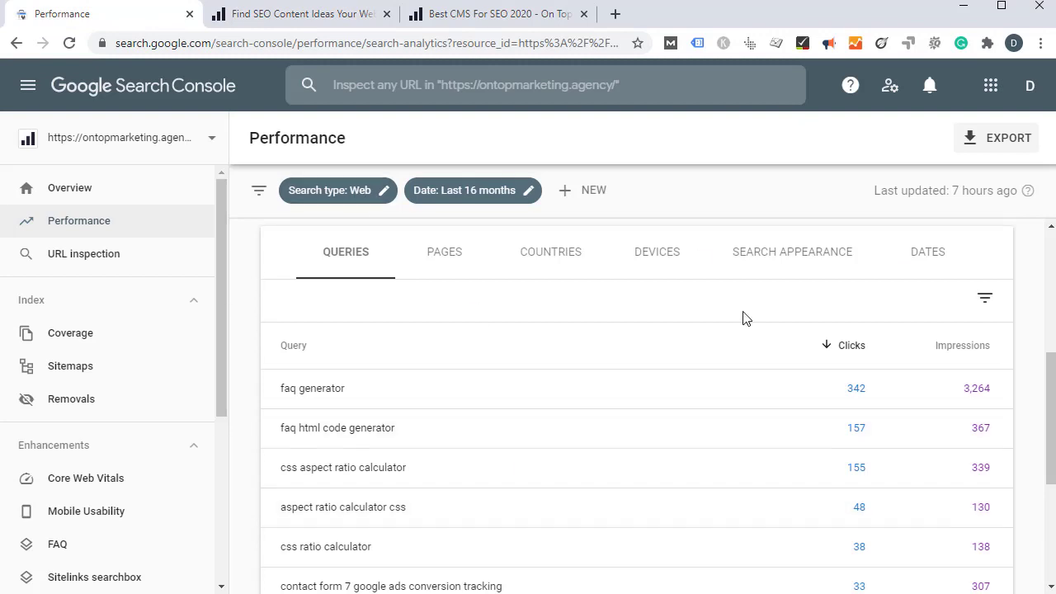
left_click(563, 191)
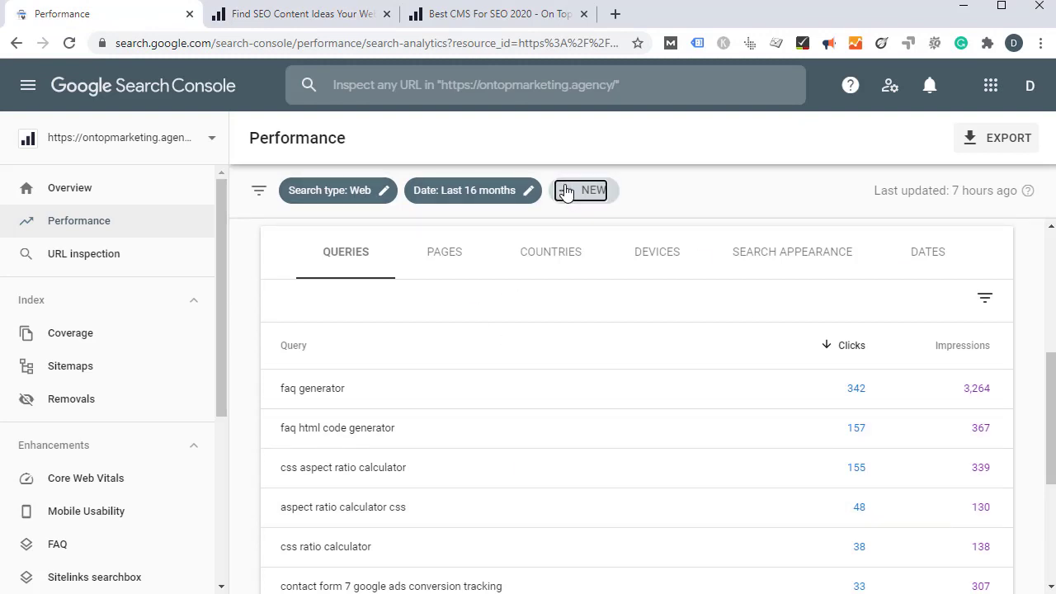
left_click(626, 227)
key("ctrl+v")
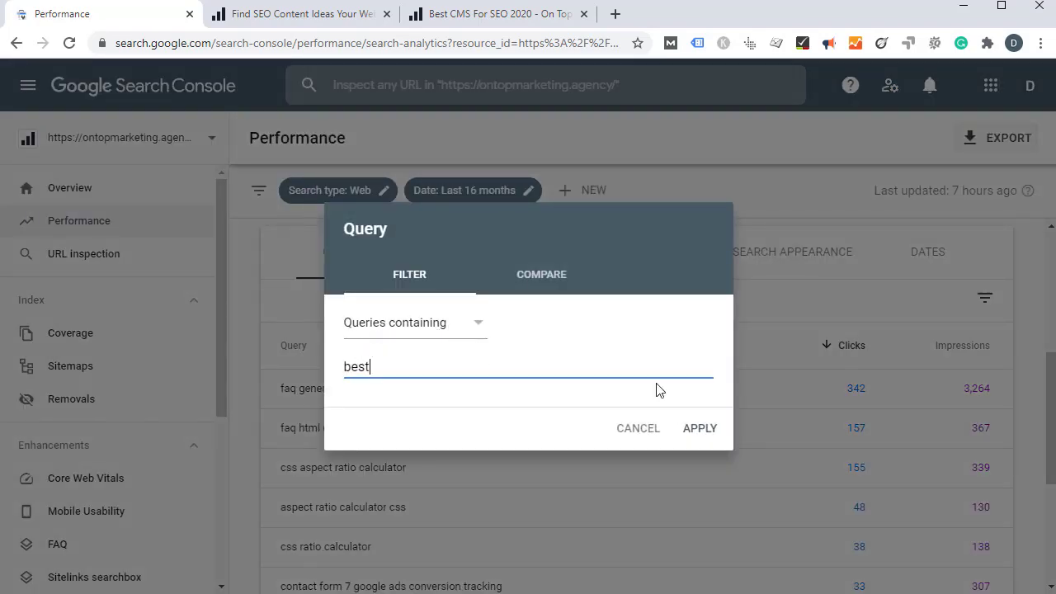
left_click(691, 430)
- Look through the filtered queries and narrow the report to "best cms for seo 2020"
scroll(783, 481, "down", 3)
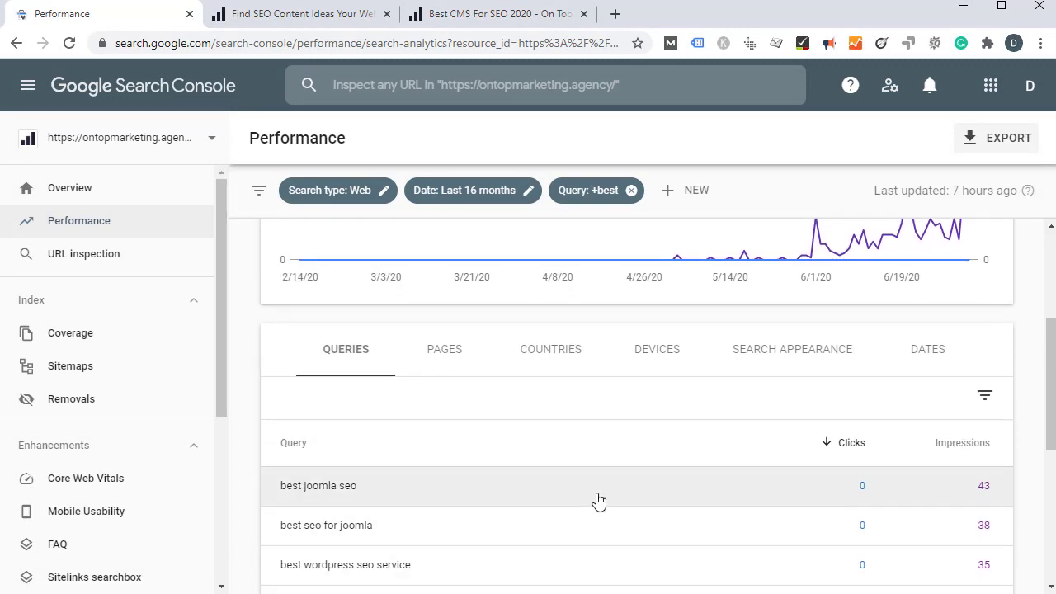
scroll(596, 499, "down", 1)
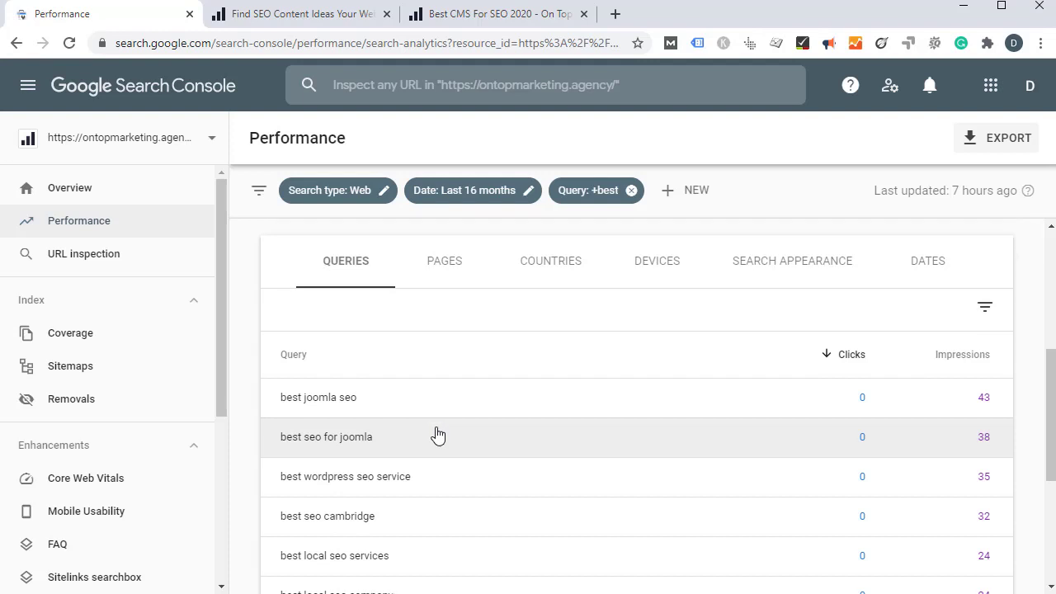
scroll(511, 387, "down", 2)
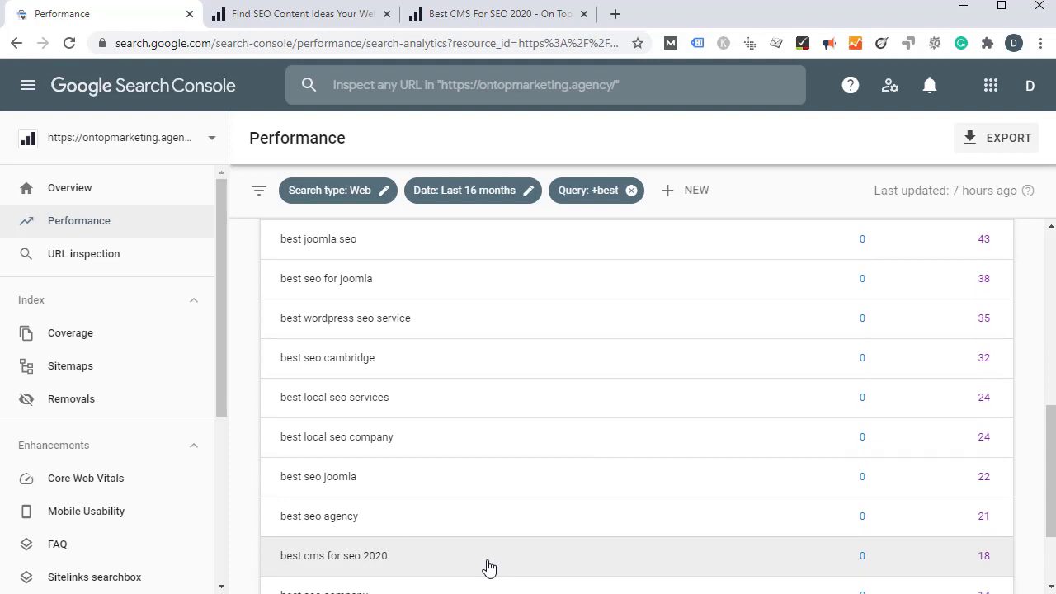
left_click(651, 556)
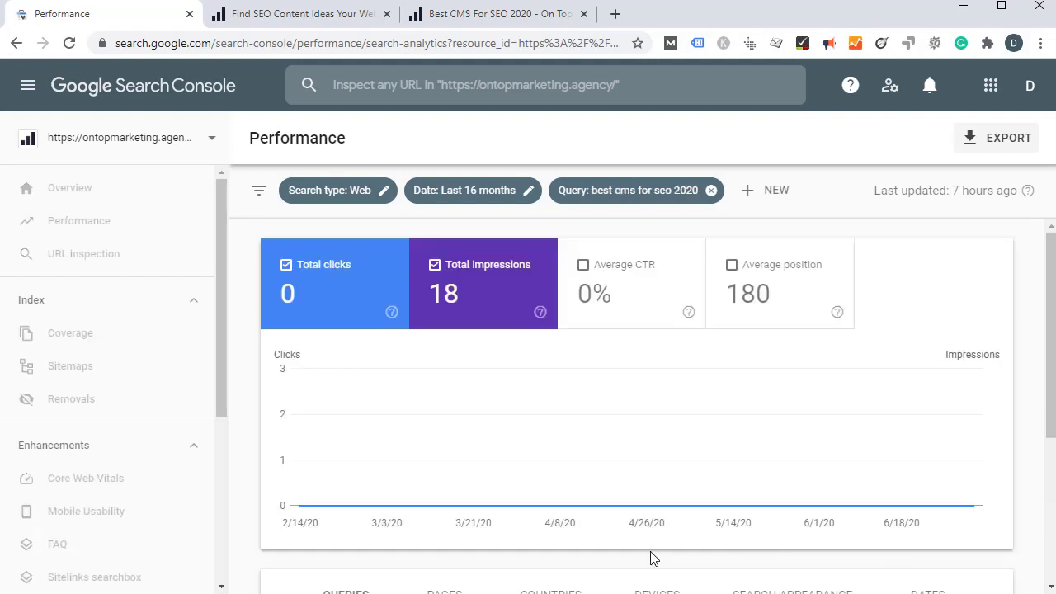
scroll(737, 500, "down", 2)
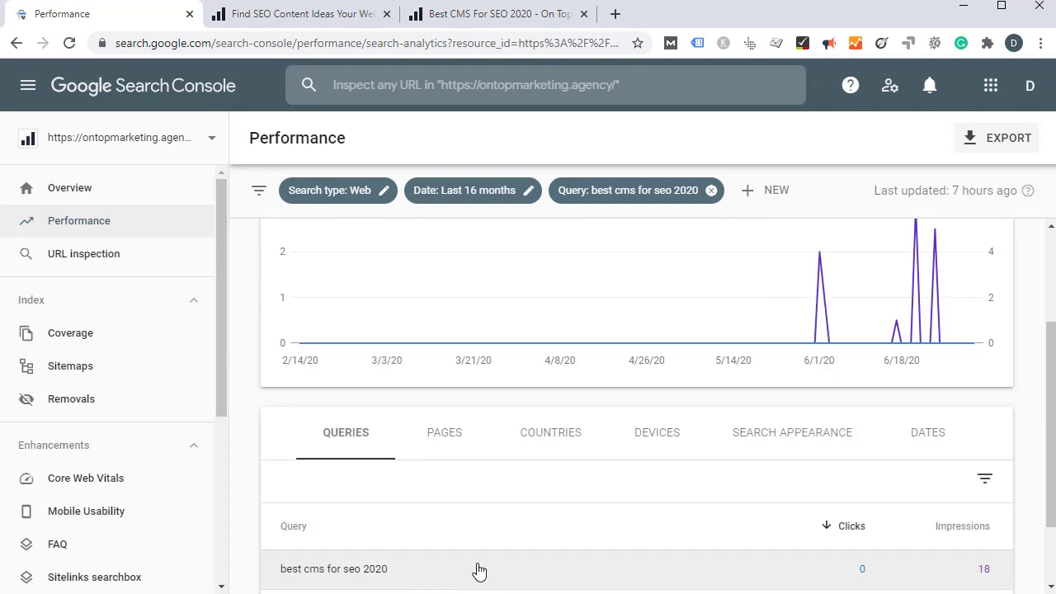
scroll(590, 528, "down", 2)
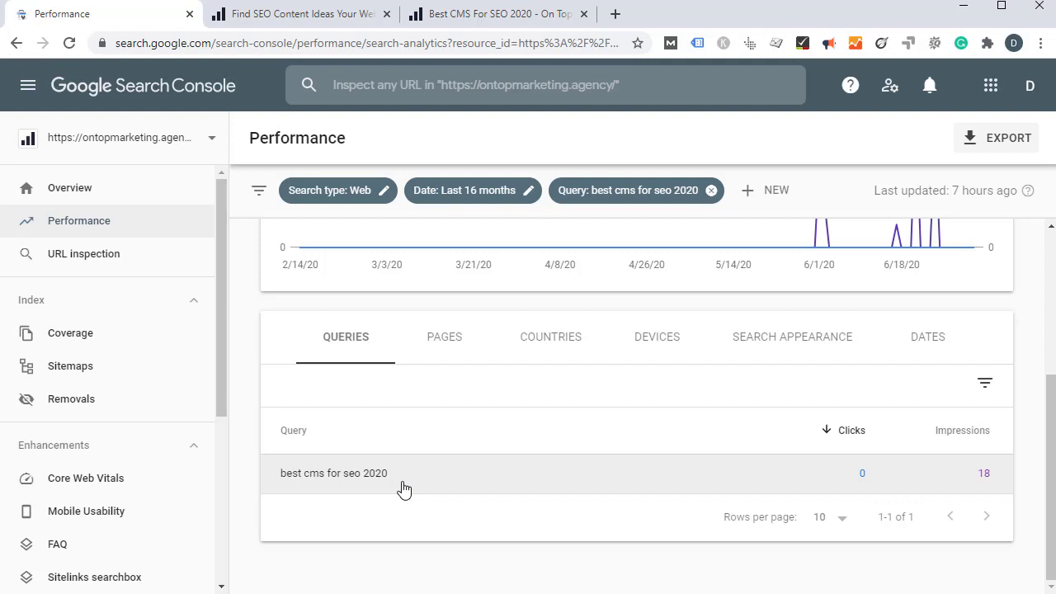
- Copy the query "best cms for seo 2020" into cell A2 of the Google Sheets keyword spreadsheet
left_click_drag(387, 488, 273, 474)
key("ctrl+c")
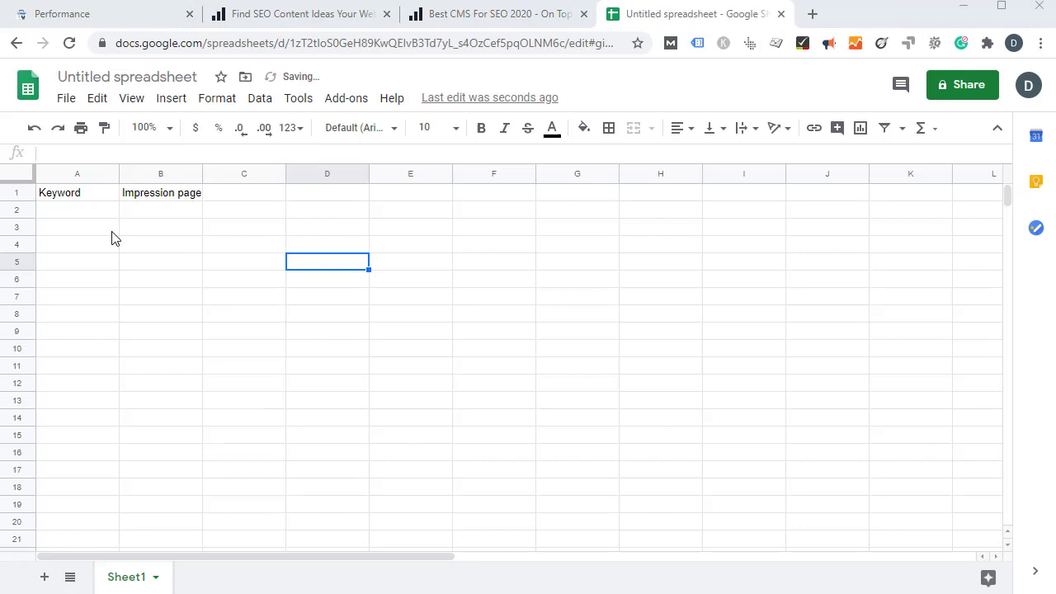
left_click(86, 213)
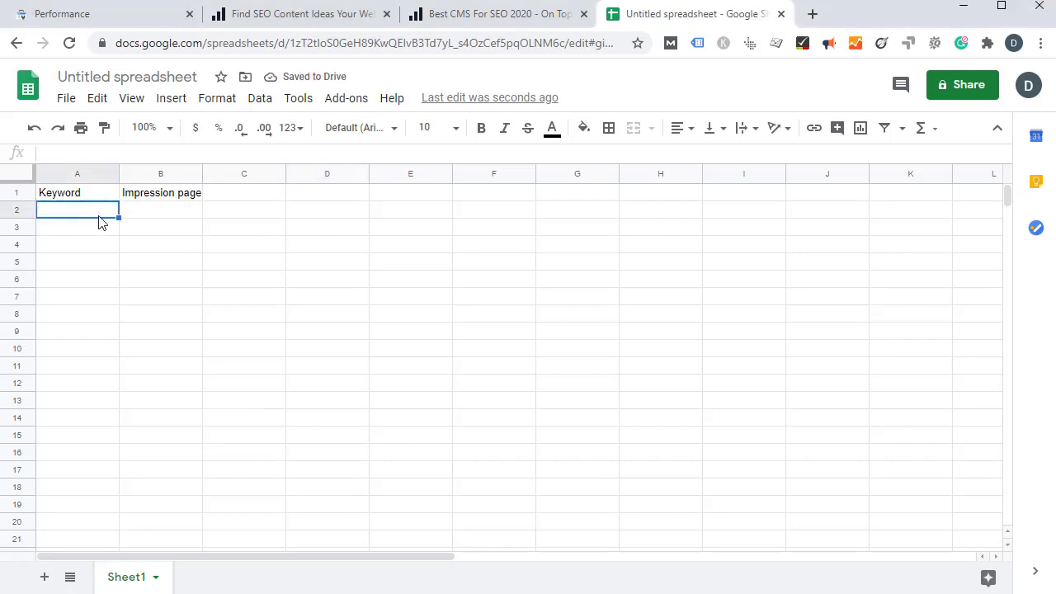
key("ctrl+v")
- Make the header row with Keyword and Impression page bold
left_click(25, 192)
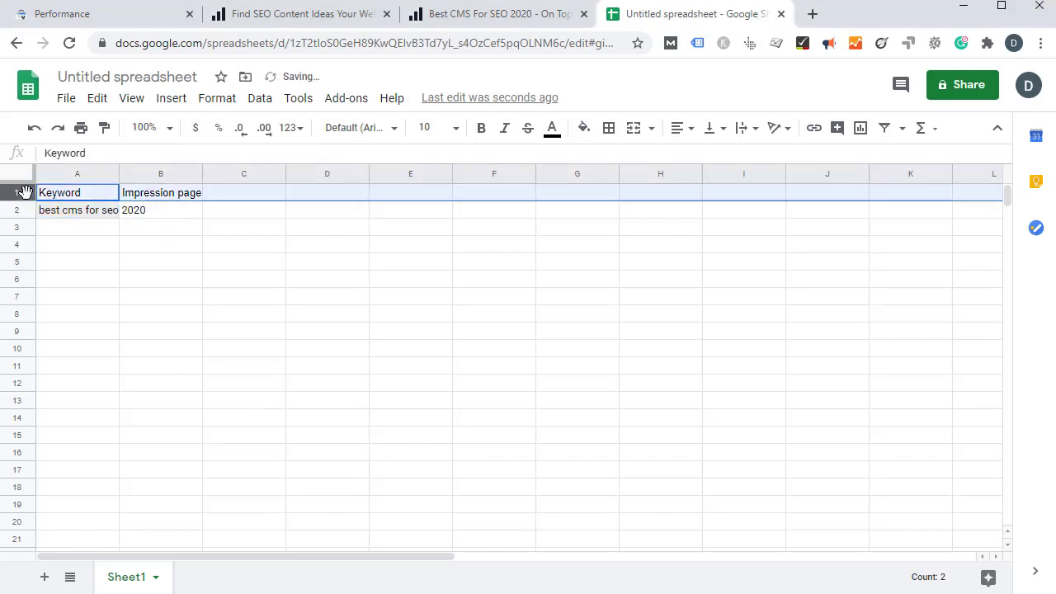
key("shift+Down")
left_click(87, 227)
left_click(25, 192)
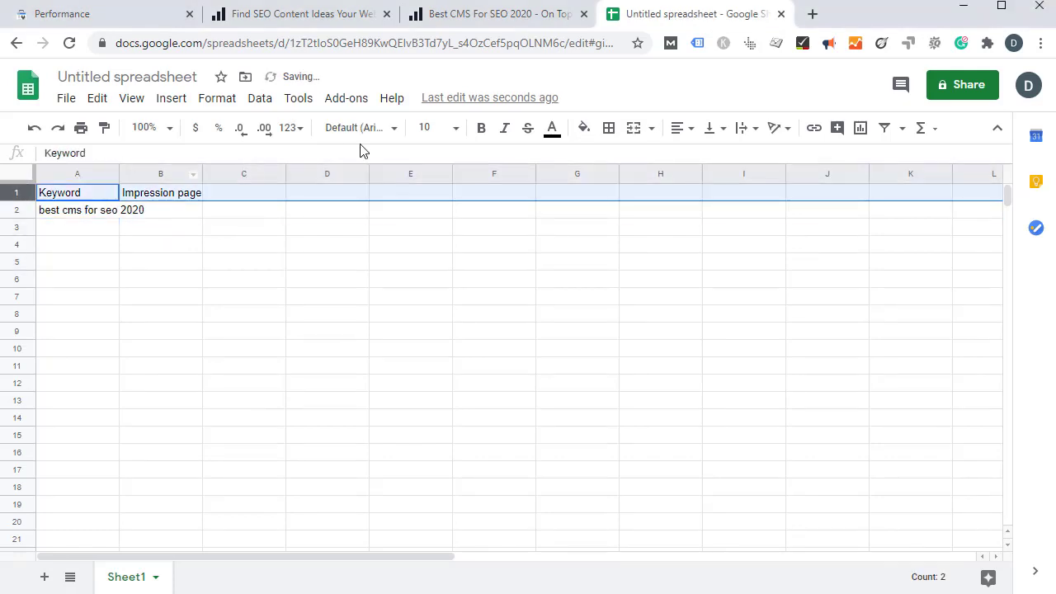
left_click(480, 128)
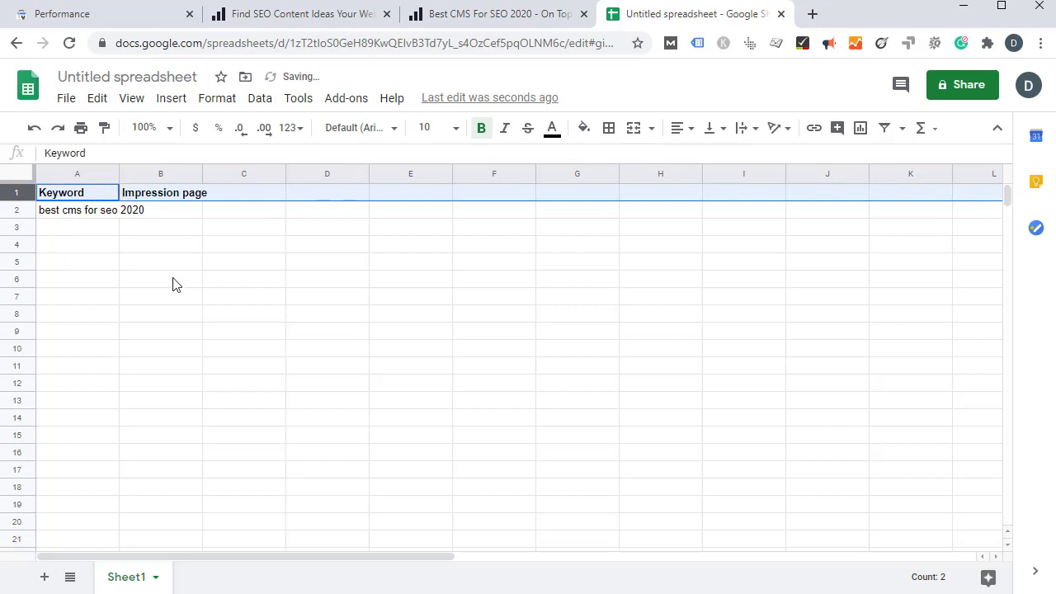
- Widen the Keyword and Impression page columns
left_click_drag(172, 285, 173, 299)
left_click_drag(120, 173, 235, 173)
left_click(353, 265)
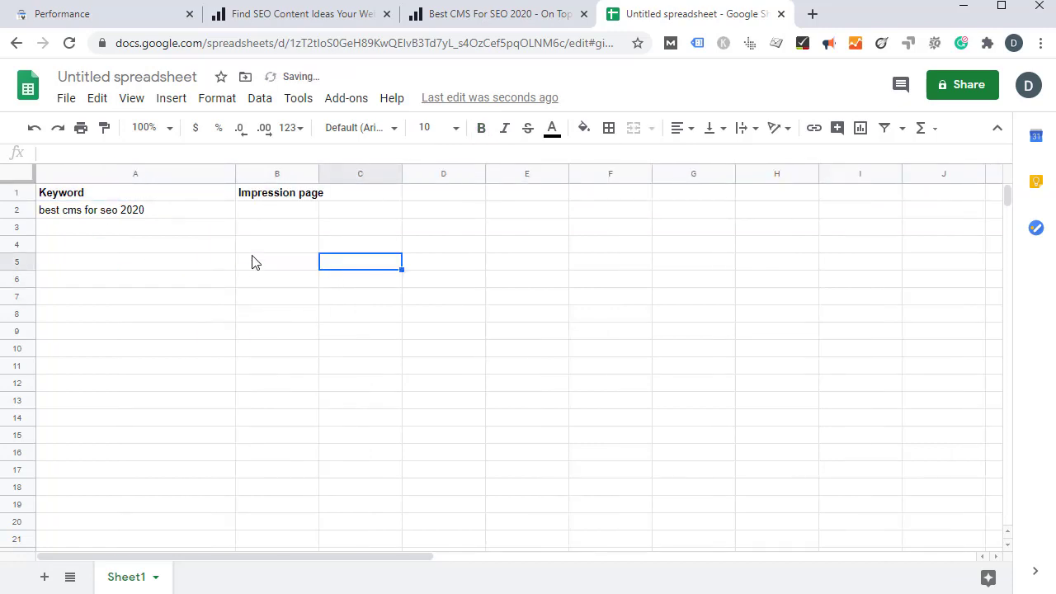
left_click_drag(319, 174, 397, 173)
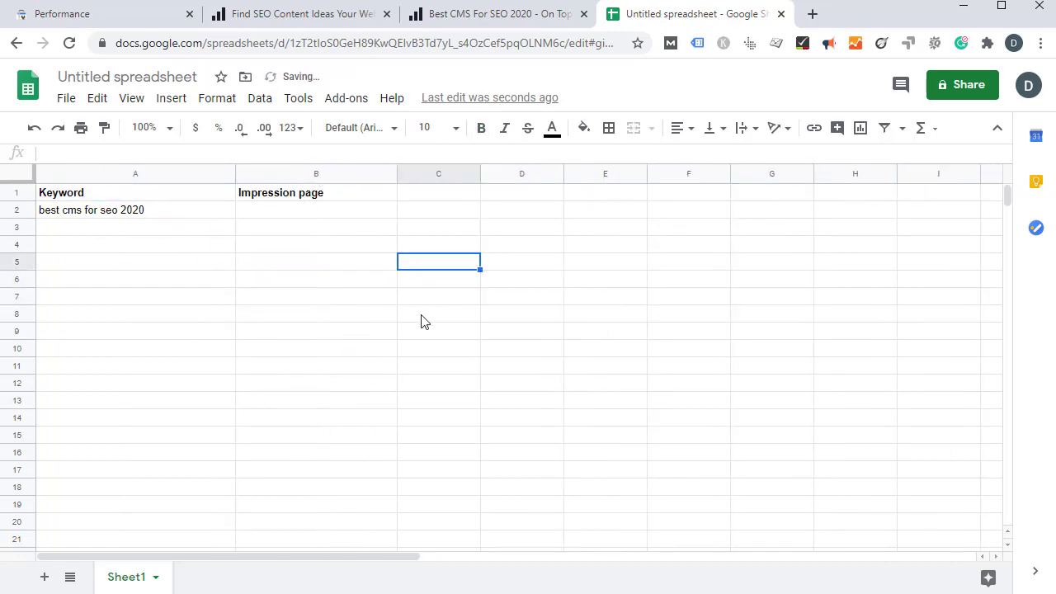
left_click(170, 213)
left_click(150, 248)
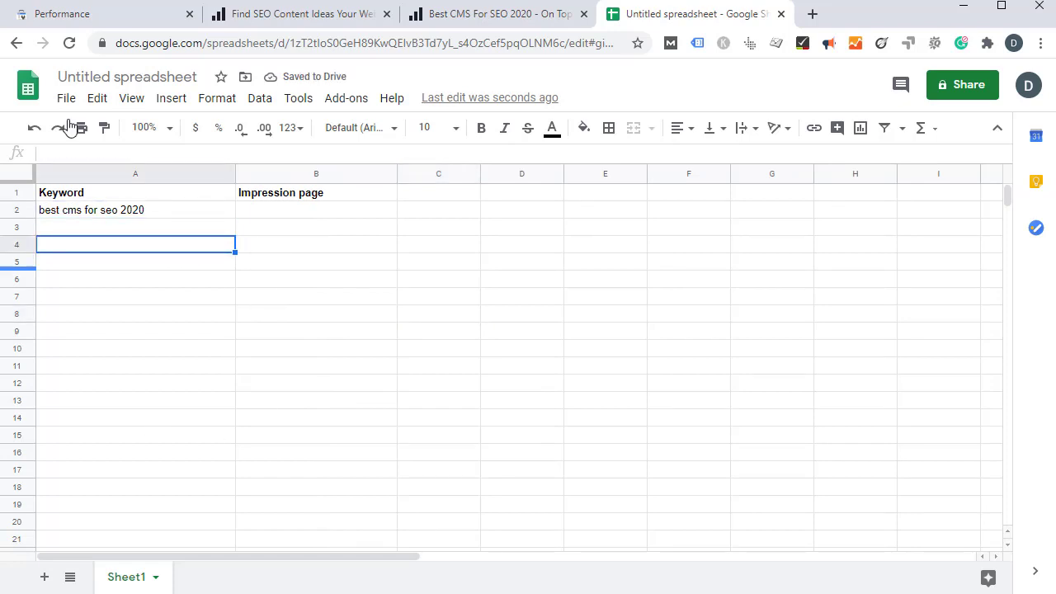
- Switch back to Search Console and change the query filter to queries containing "best"
left_click(86, 15)
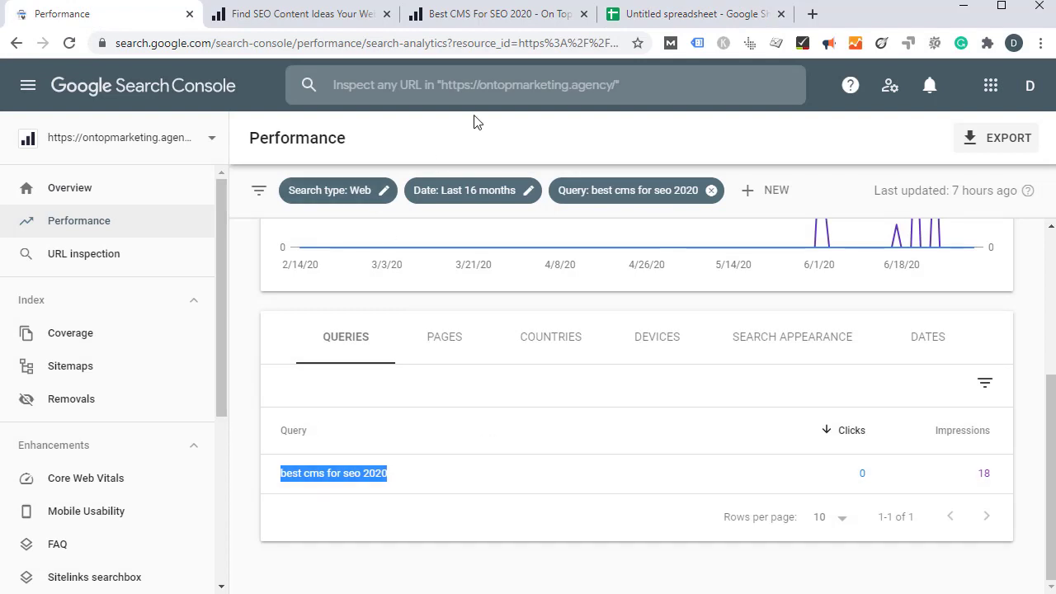
left_click(689, 192)
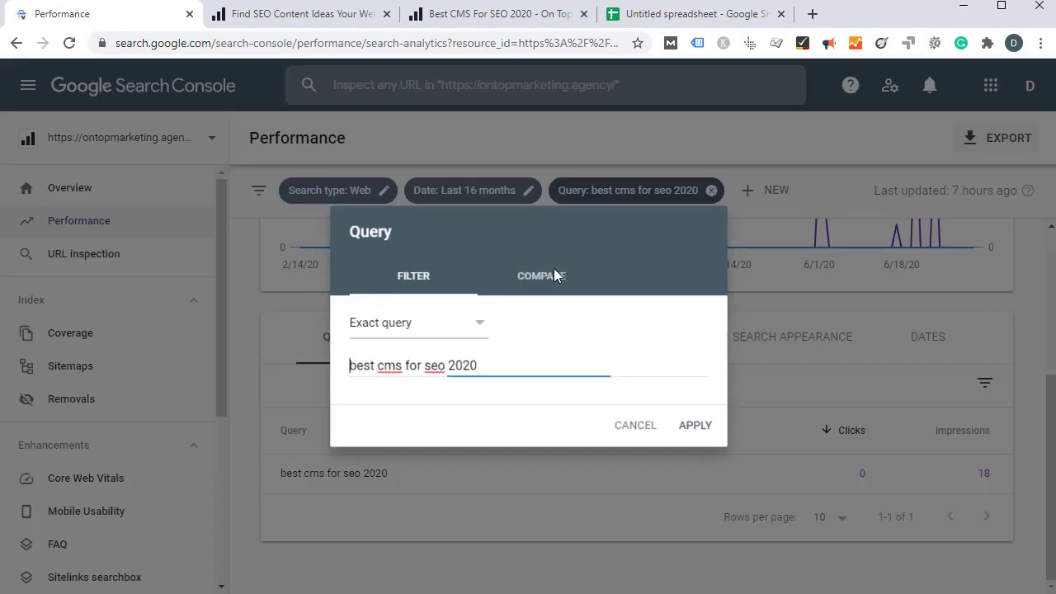
left_click(426, 324)
left_click(445, 325)
left_click_drag(364, 366, 487, 368)
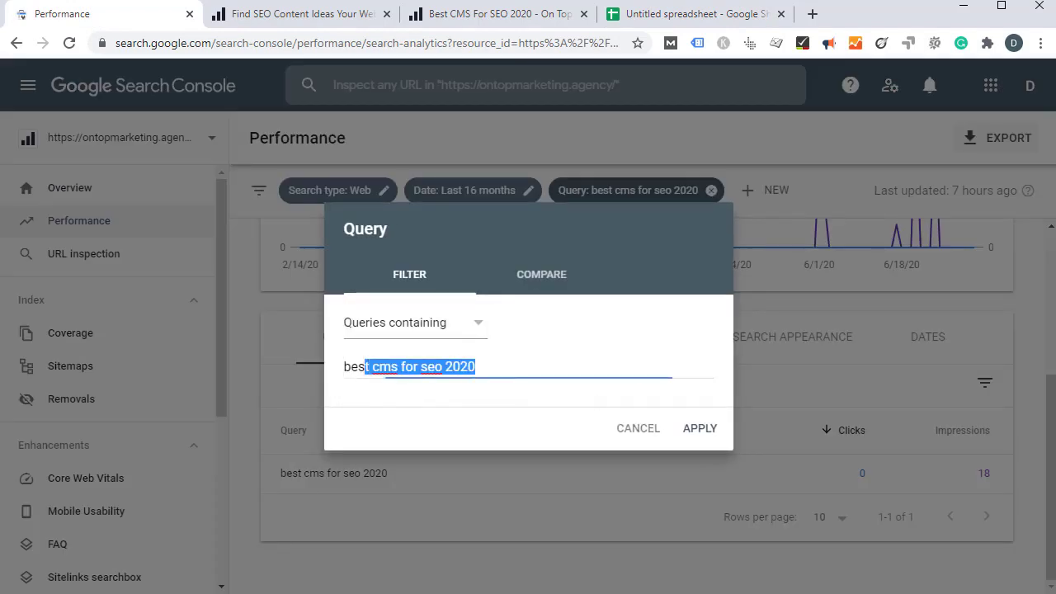
type("t")
left_click(699, 428)
- Copy "adwords match types best practices" from the second page of query results into cell A3 of the spreadsheet
scroll(881, 396, "down", 8)
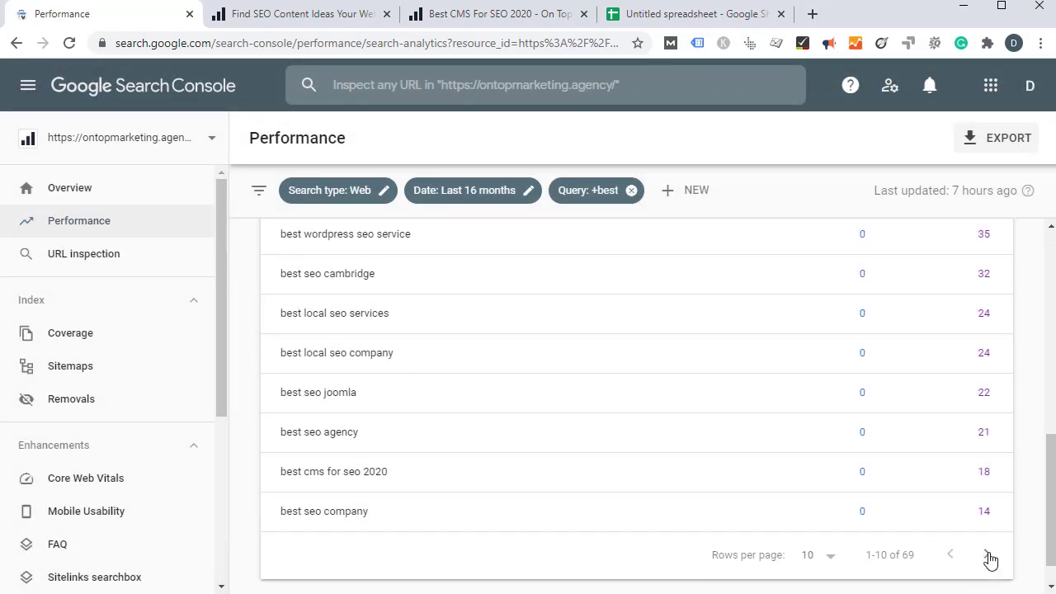
left_click(991, 553)
scroll(623, 409, "up", 3)
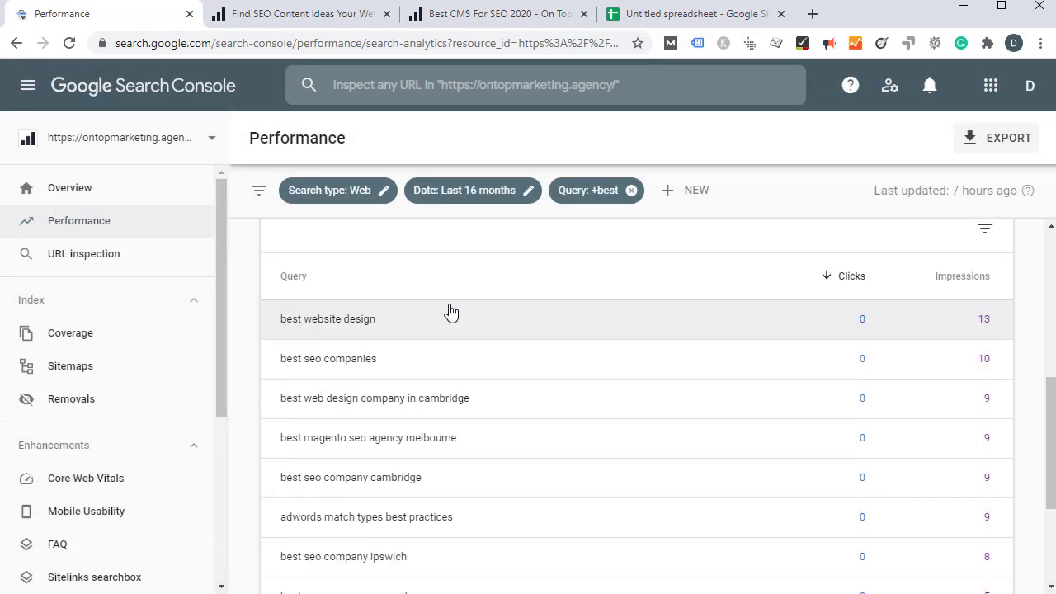
left_click_drag(509, 523, 275, 533)
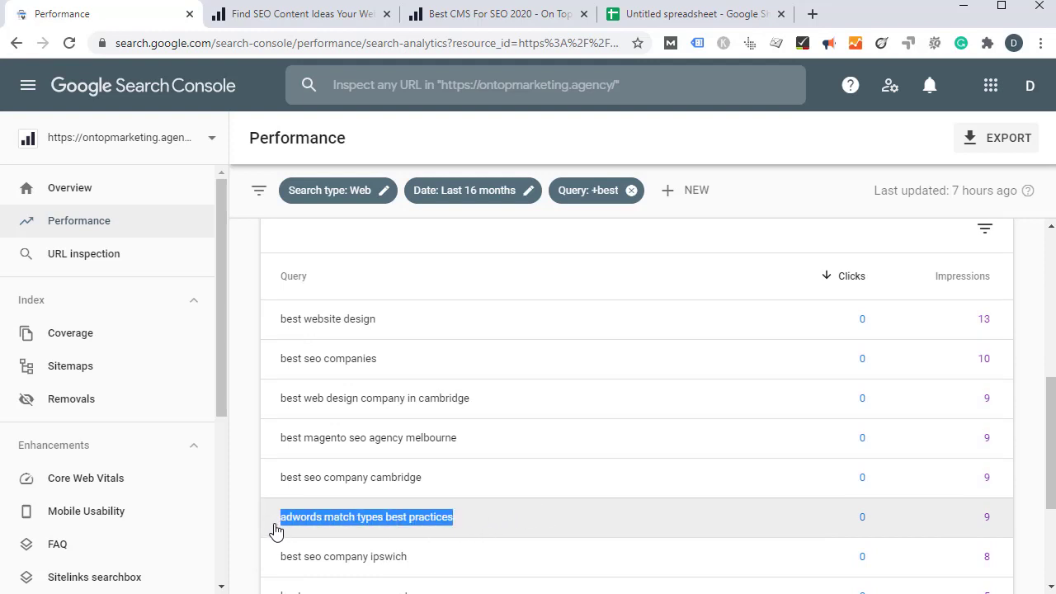
key("ctrl+c")
left_click(683, 18)
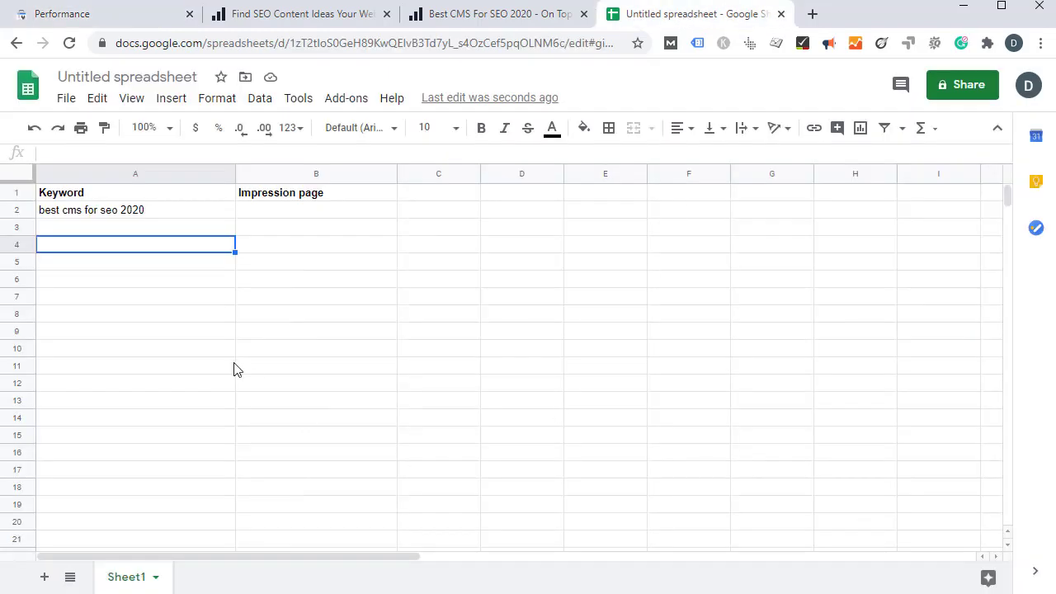
left_click(111, 227)
key("ctrl+v")
left_click(244, 303)
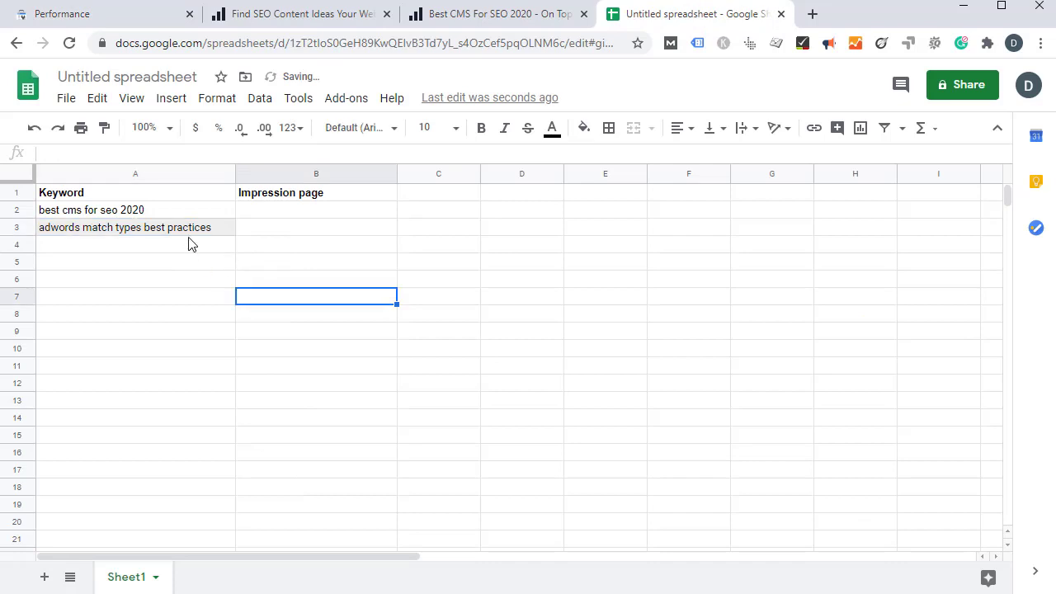
left_click(191, 232)
left_click(340, 264)
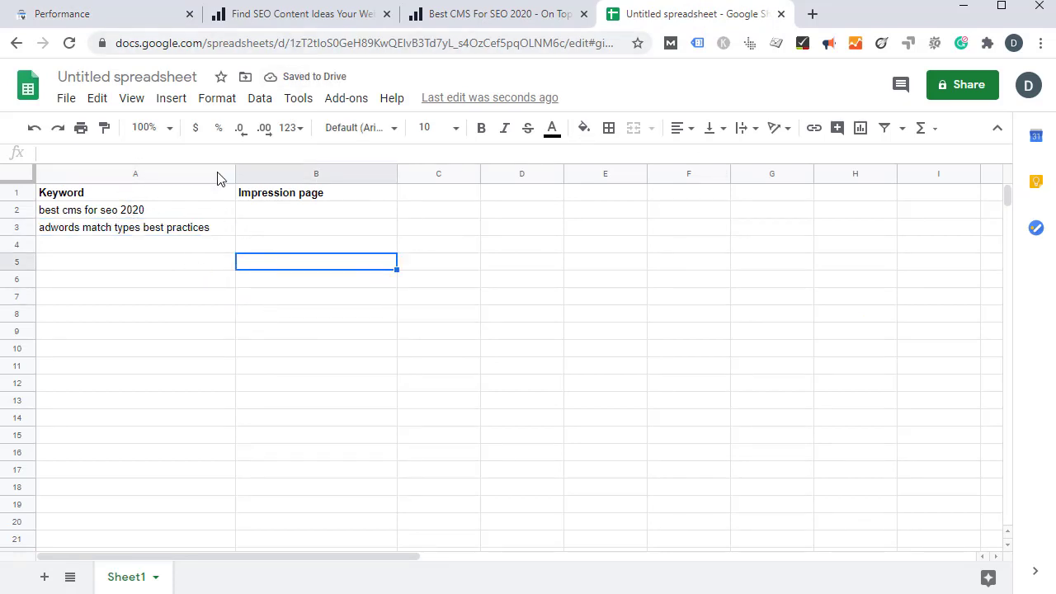
- Copy the keyword in cell A2 and filter the Search Console queries to those containing "best cms for seo 2020"
left_click(132, 212)
key("ctrl+c")
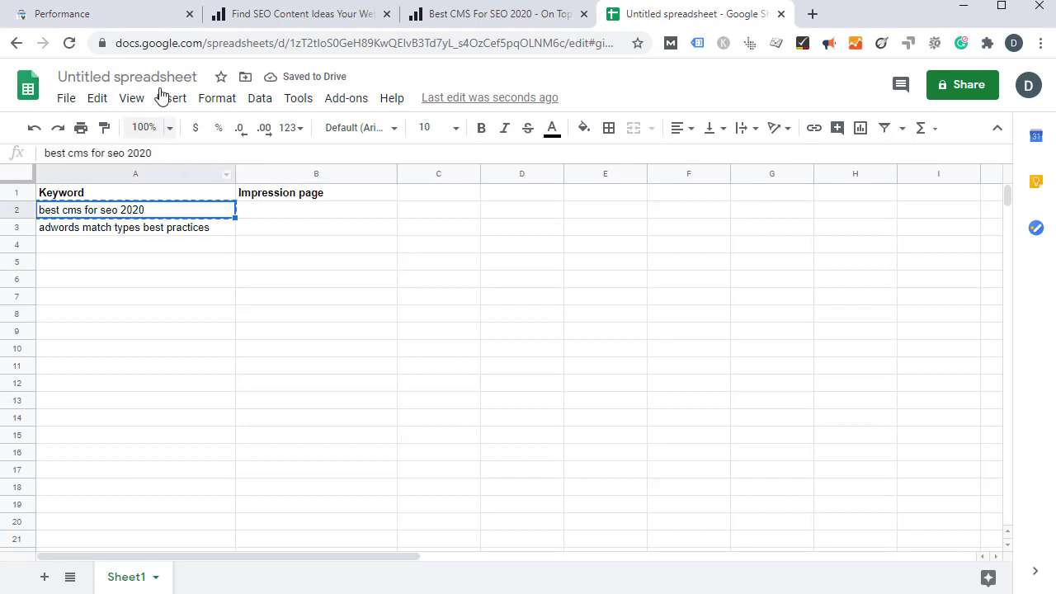
left_click(163, 15)
left_click(652, 17)
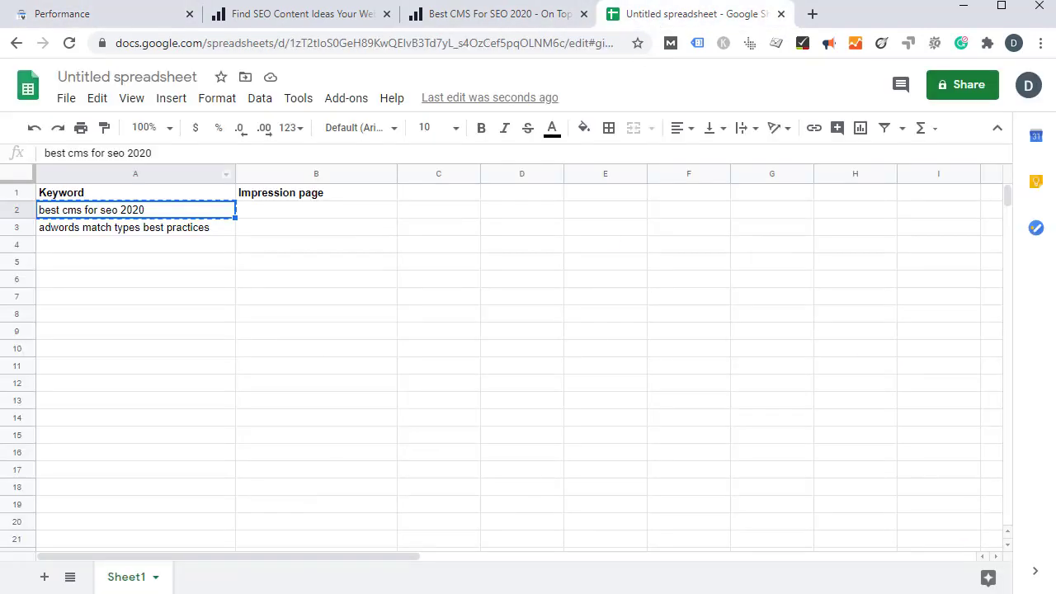
left_click(115, 15)
scroll(792, 479, "down", 3)
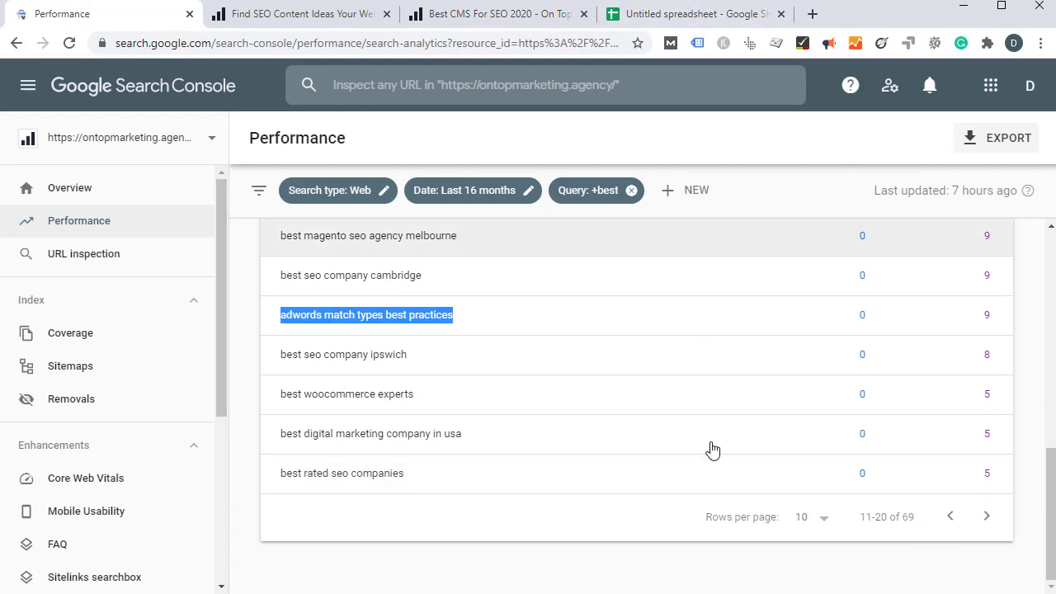
left_click(706, 15)
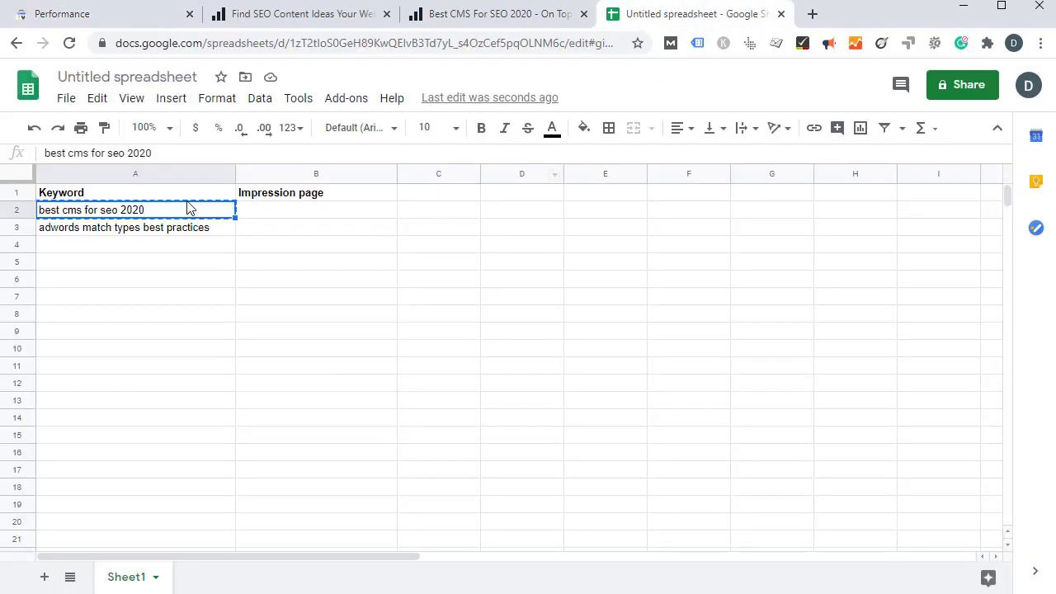
left_click(138, 10)
left_click(611, 190)
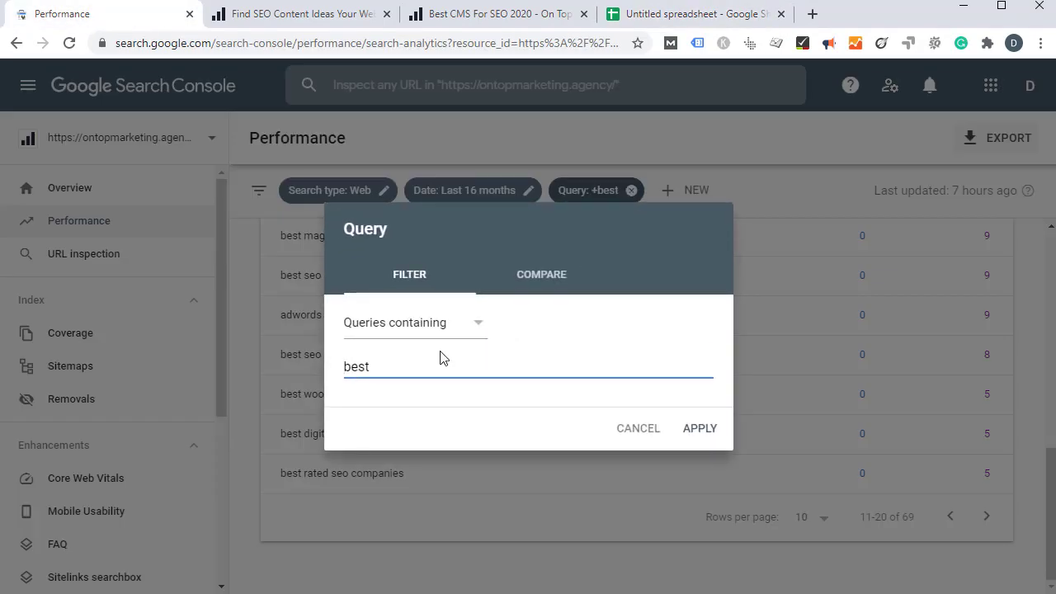
double_click(396, 359)
type("best cms for seo 2020")
left_click(695, 426)
- Switch the performance table to pages to list the pages with impressions for the filtered query
scroll(695, 392, "down", 1)
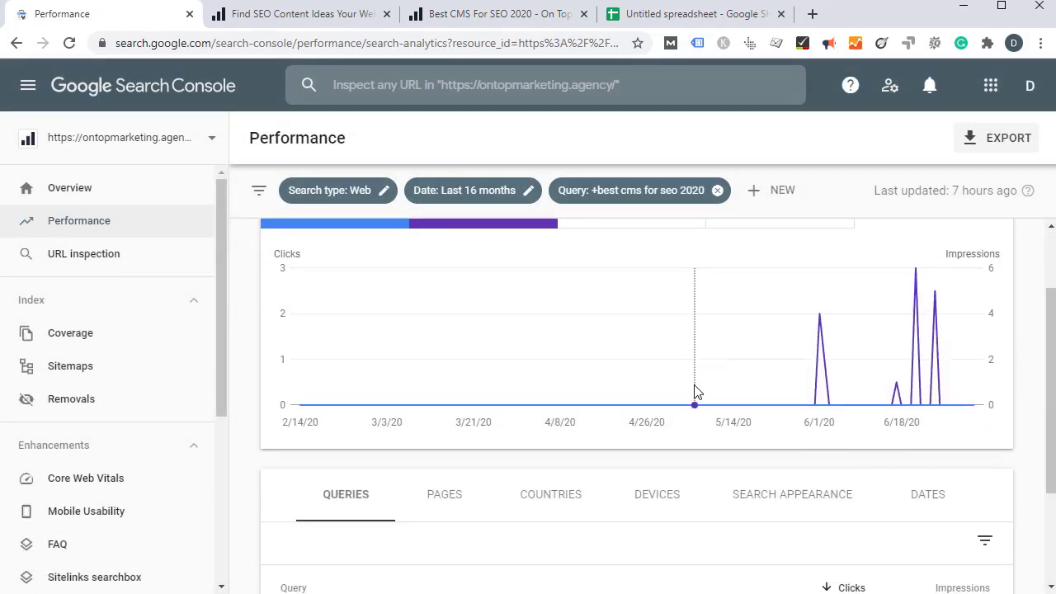
scroll(694, 392, "down", 2)
left_click(454, 337)
scroll(608, 448, "down", 1)
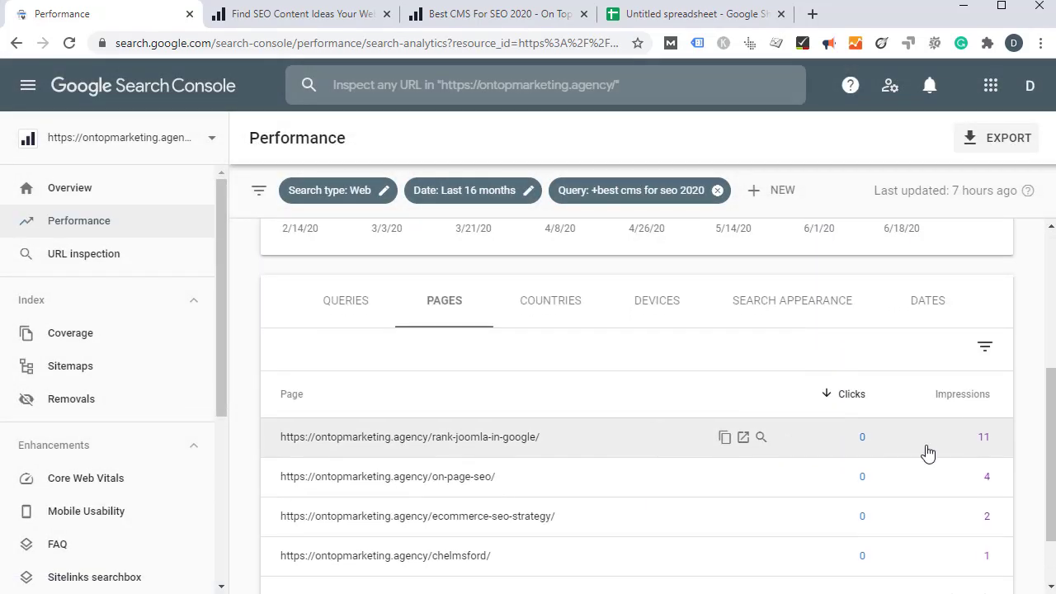
scroll(927, 452, "down", 1)
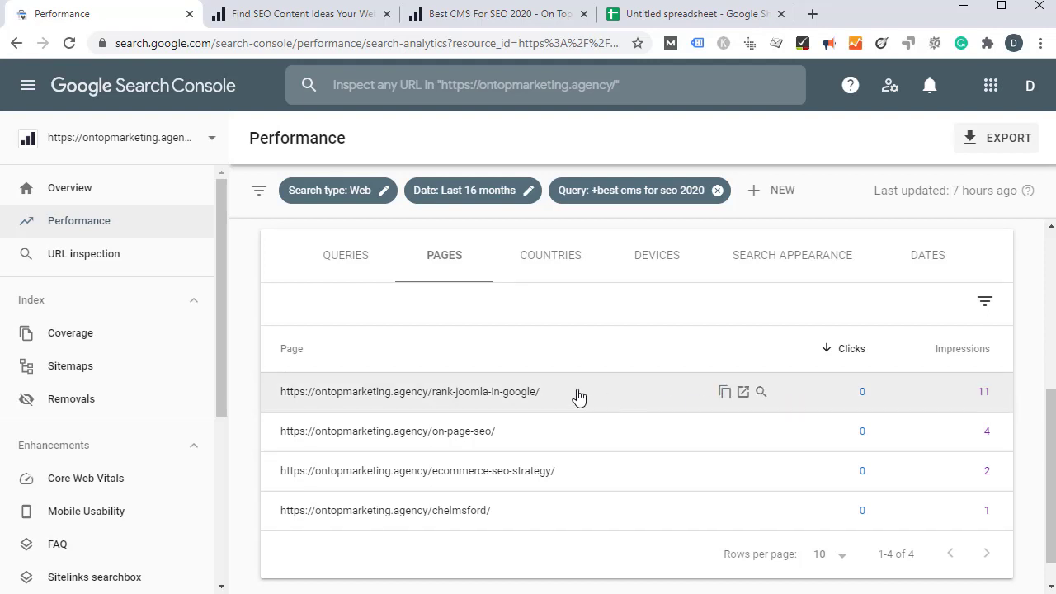
- Open the rank-joomla-in-google page from the pages list and skim through its article content
left_click(744, 394)
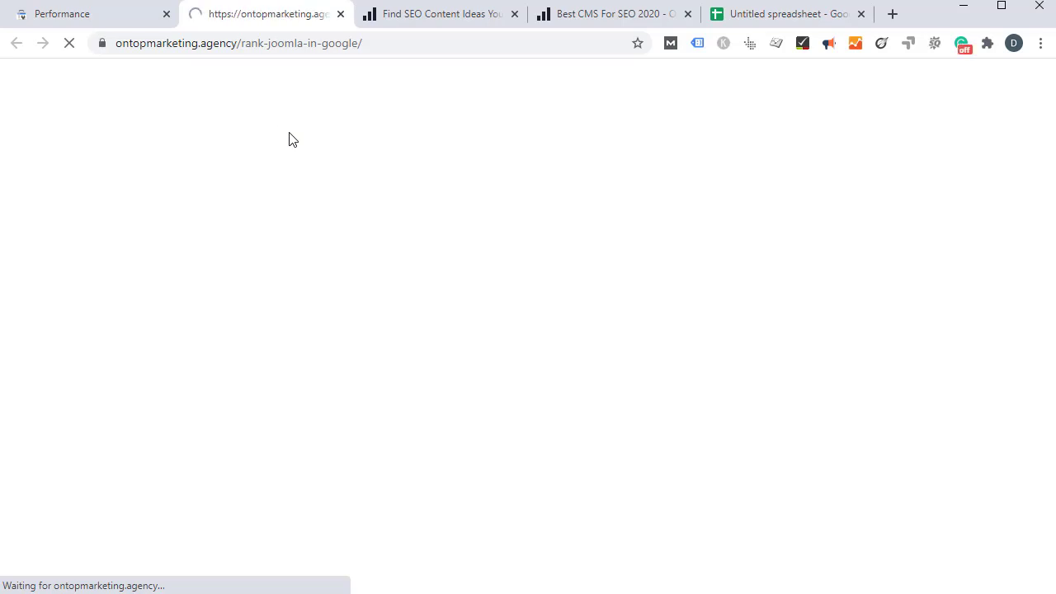
scroll(314, 165, "down", 5)
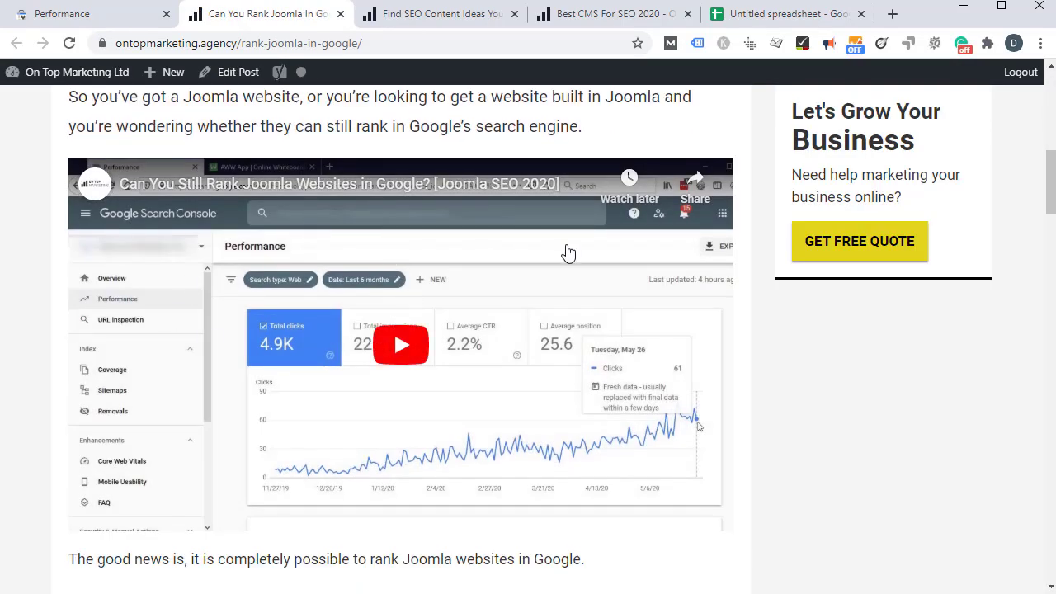
scroll(283, 314, "down", 4)
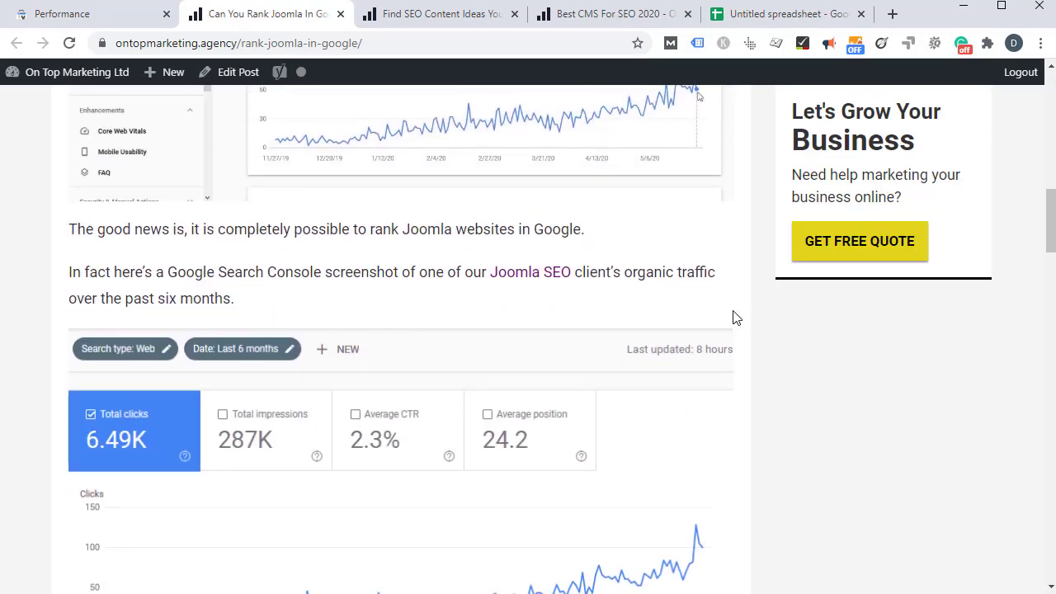
scroll(739, 322, "down", 5)
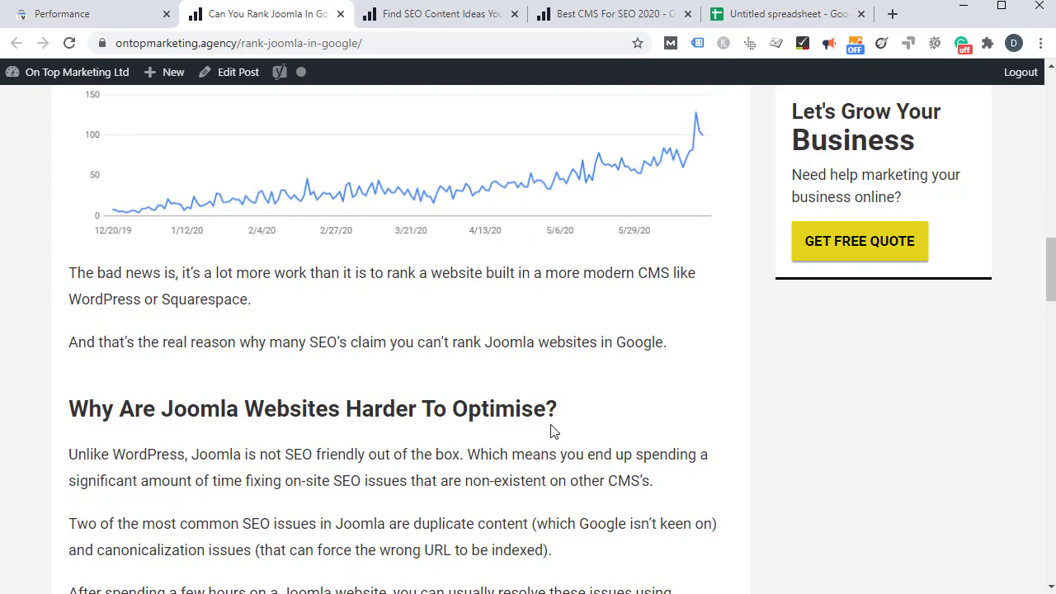
- Copy the rank-joomla-in-google page's URL into cell B2 of the spreadsheet under Impression page
left_click(177, 43)
key("ctrl+c")
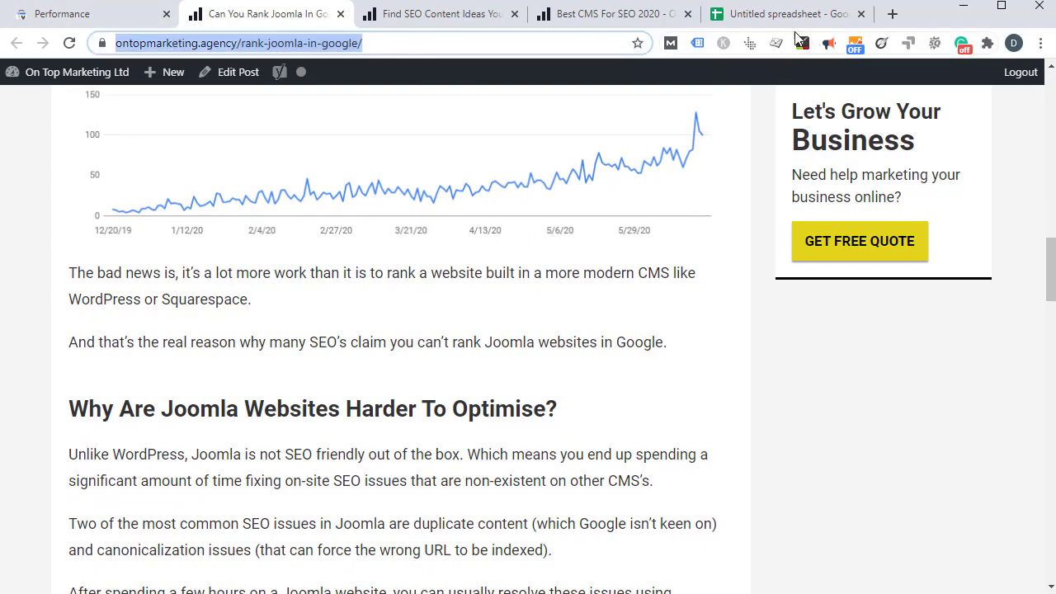
left_click(775, 15)
left_click(282, 216)
key("ctrl+v")
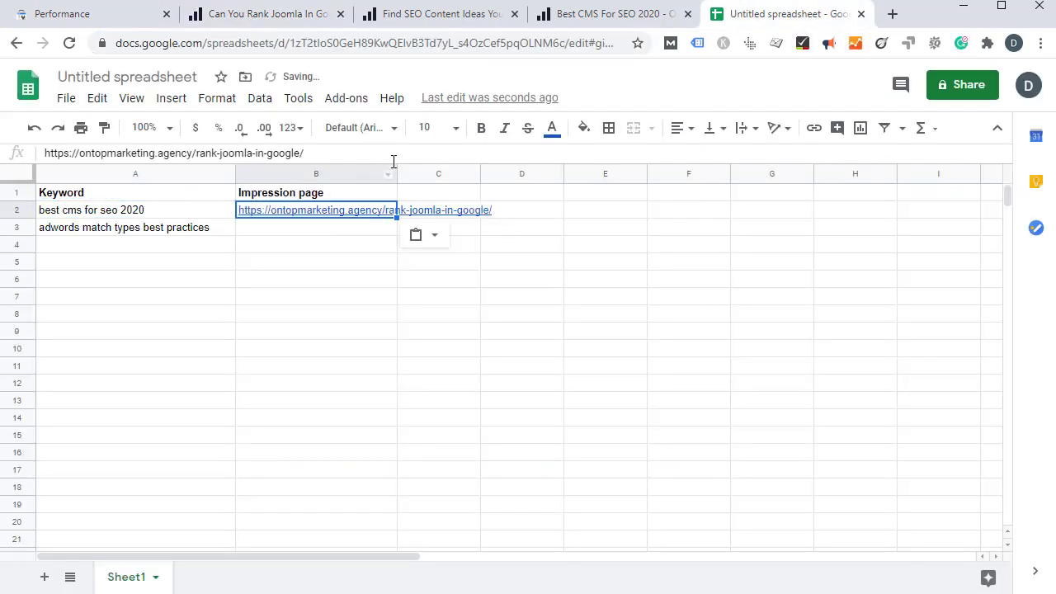
- Widen the Impression page column so the full URL fits inside it
left_click_drag(397, 173, 519, 173)
left_click(620, 299)
left_click(436, 213)
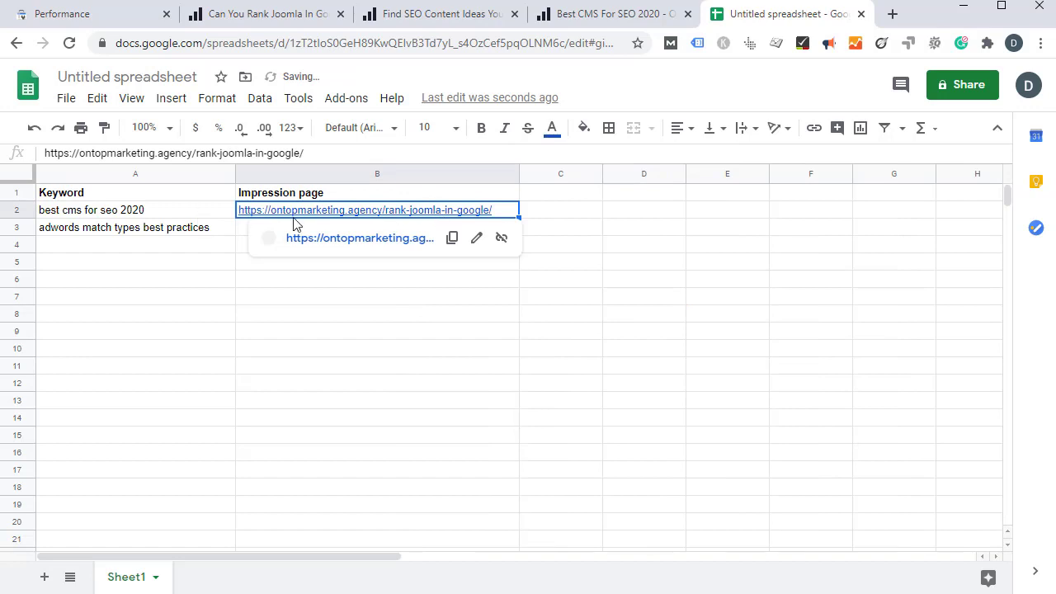
left_click(148, 216)
left_click(208, 286)
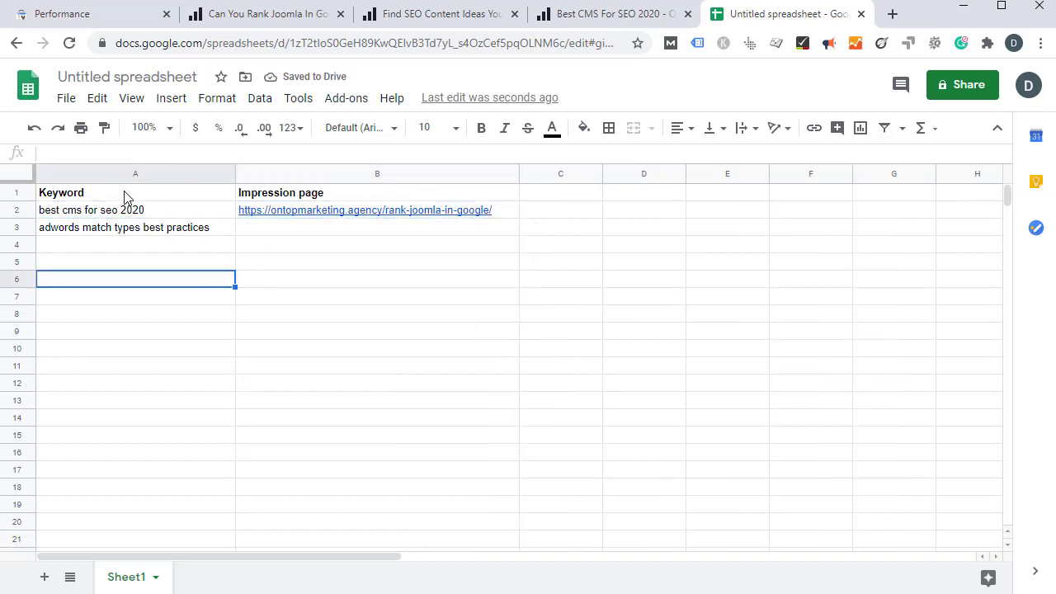
left_click_drag(127, 197, 132, 211)
left_click(512, 217)
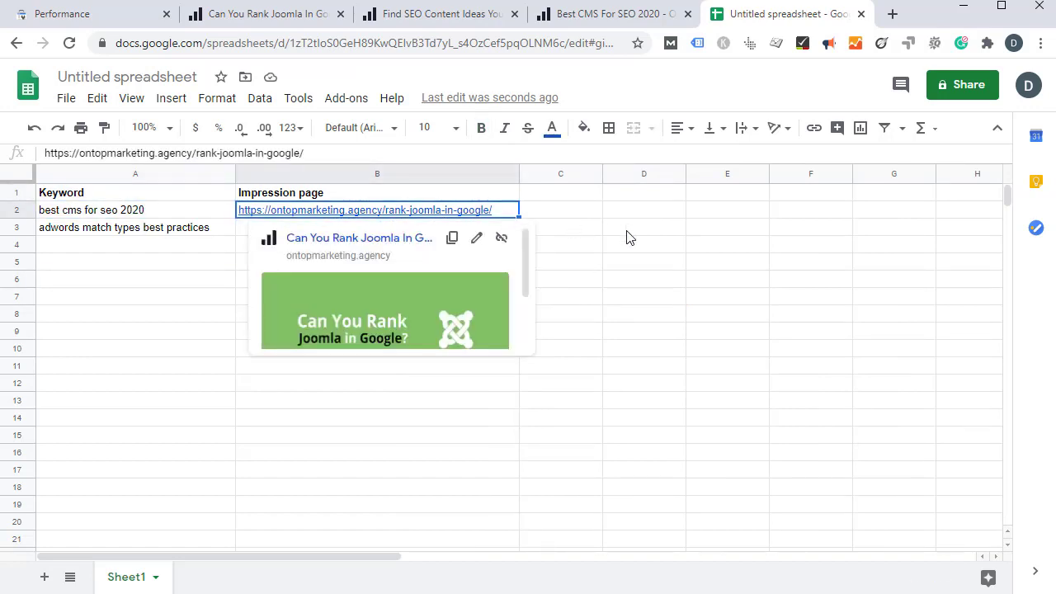
left_click_drag(653, 216, 657, 226)
left_click(495, 213)
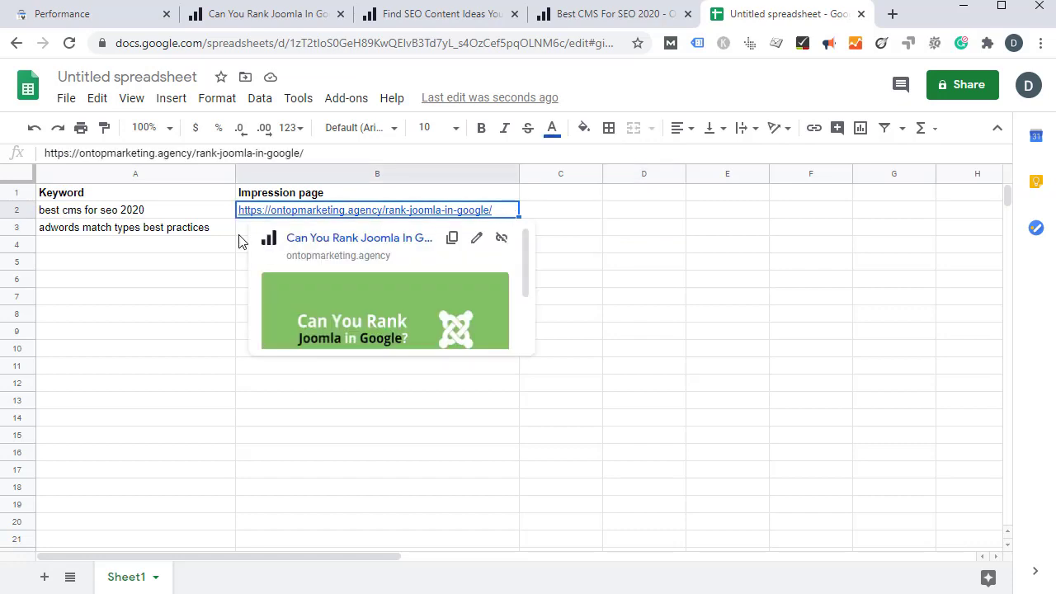
left_click(183, 216)
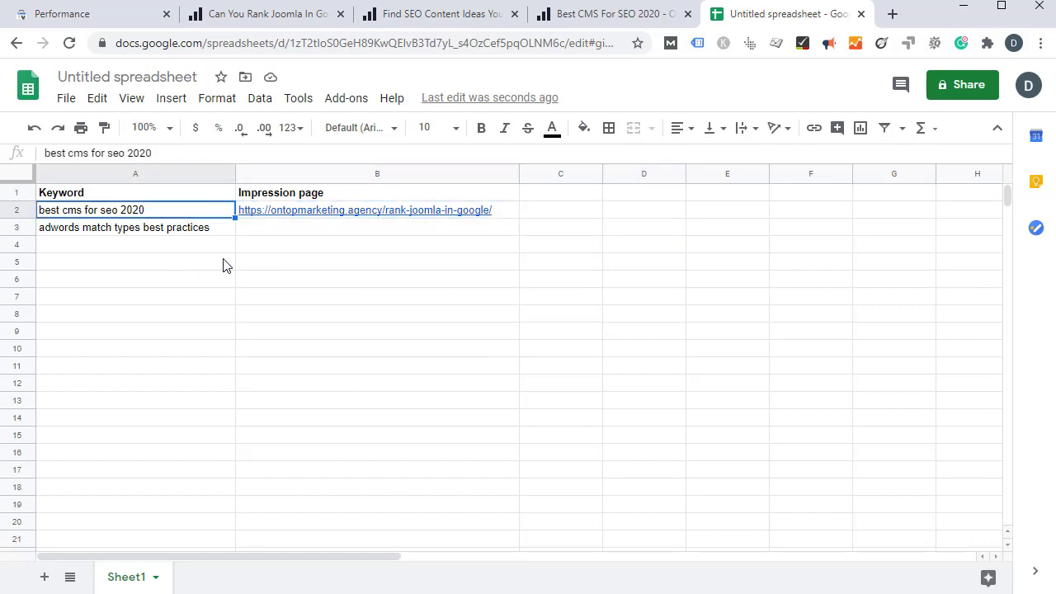
left_click(251, 262)
left_click(183, 212)
- Copy the keyword "adwords match types best practices" from cell A3 of the spreadsheet
left_click(153, 228)
key("ctrl+c")
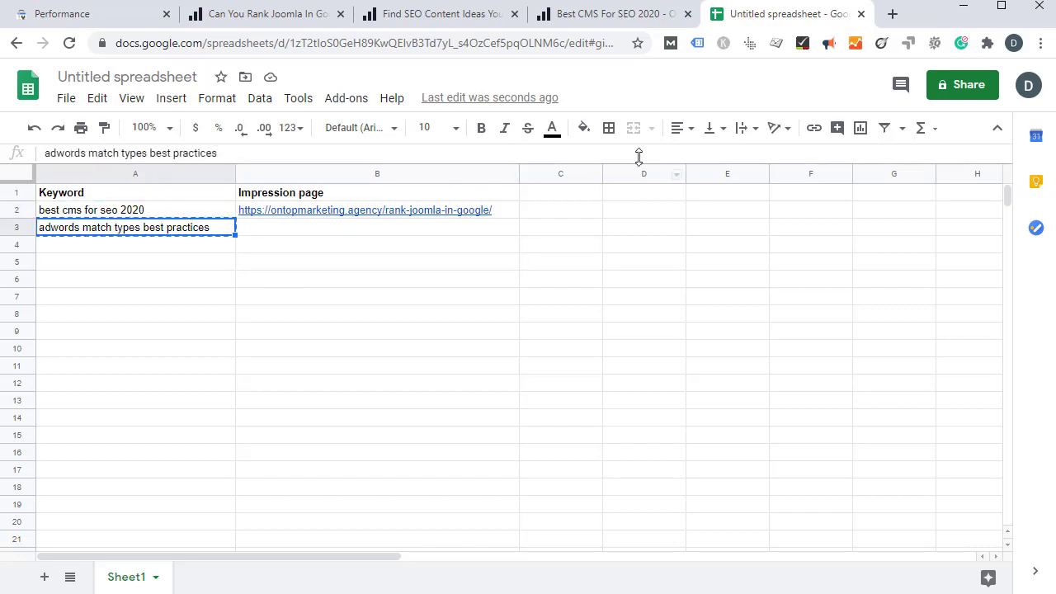
left_click(51, 11)
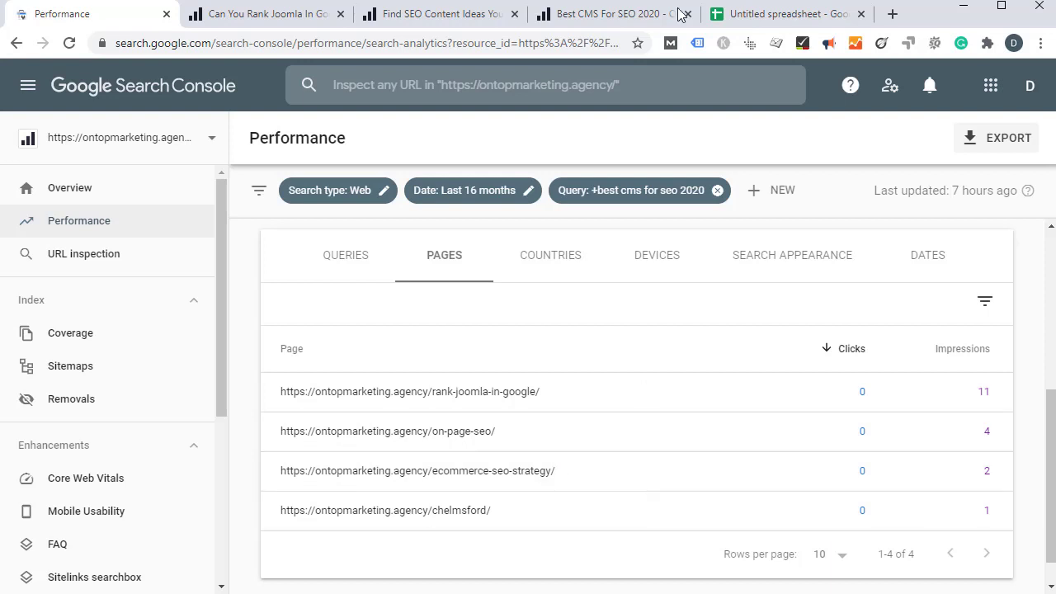
left_click(747, 17)
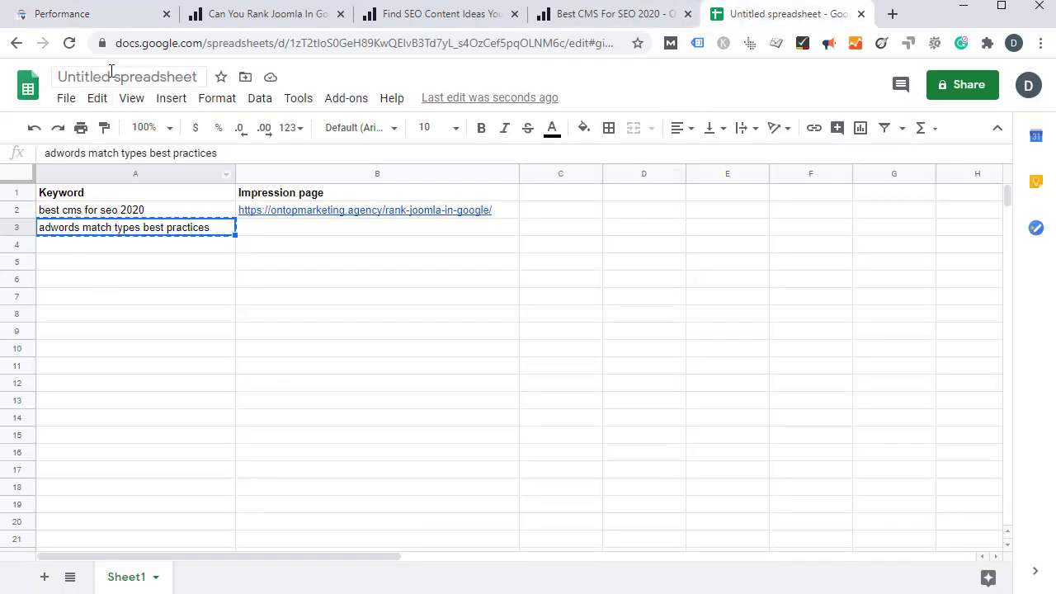
left_click(98, 18)
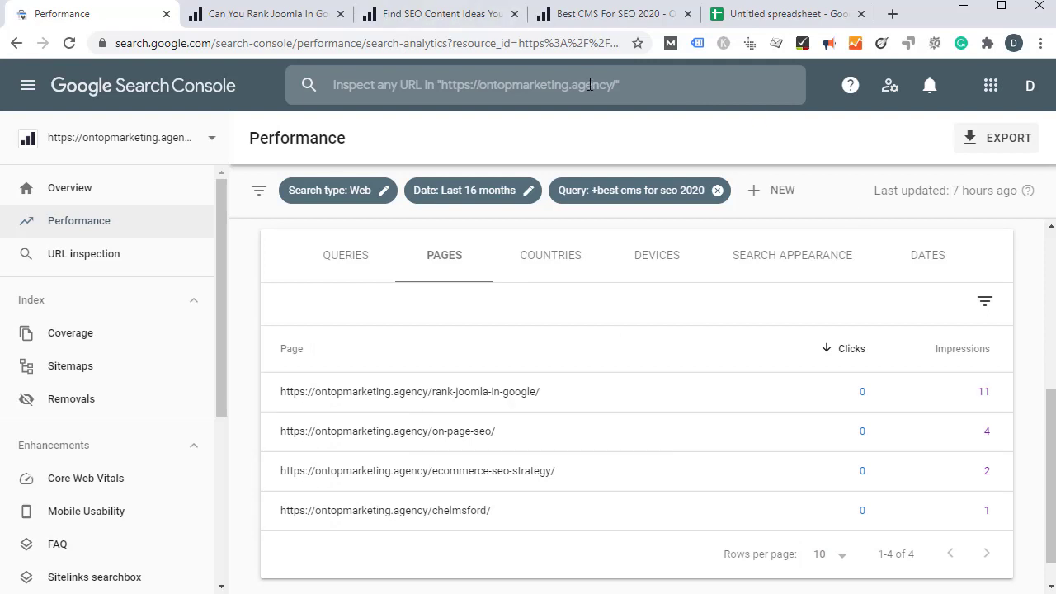
left_click(784, 14)
left_click(108, 216)
left_click(166, 234)
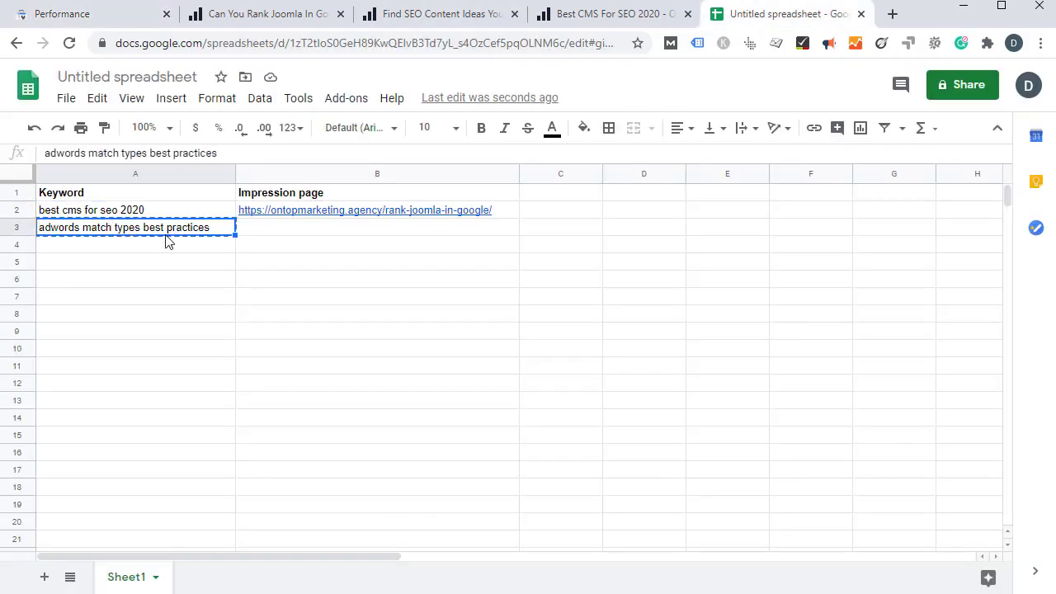
- Change the Search Console query filter to queries containing "adwords match types best practices" and view the pages with impressions
left_click(153, 9)
left_click(610, 189)
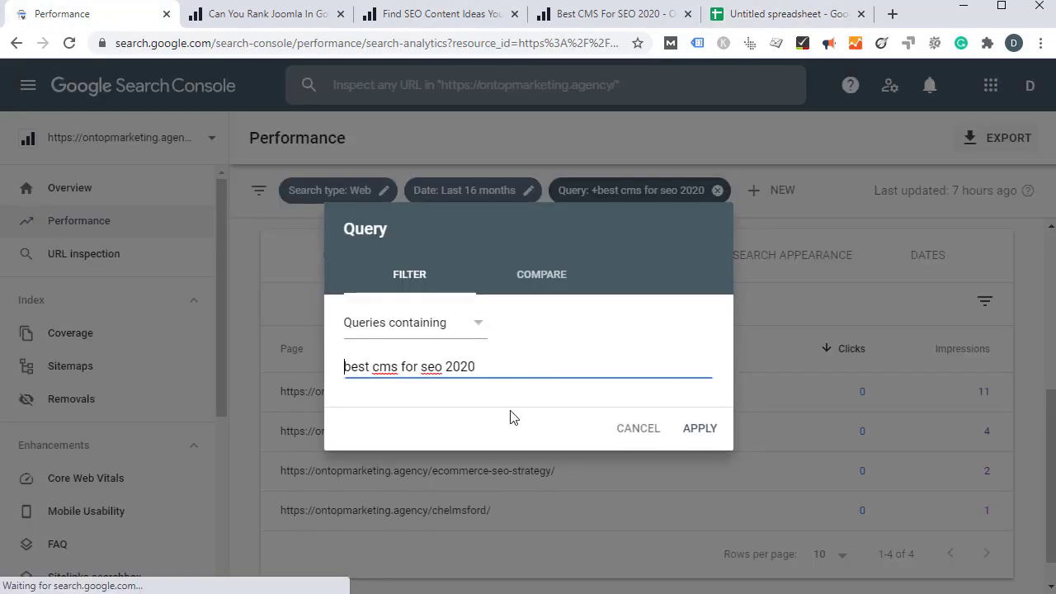
key("ctrl+a")
key("ctrl+v")
left_click(695, 427)
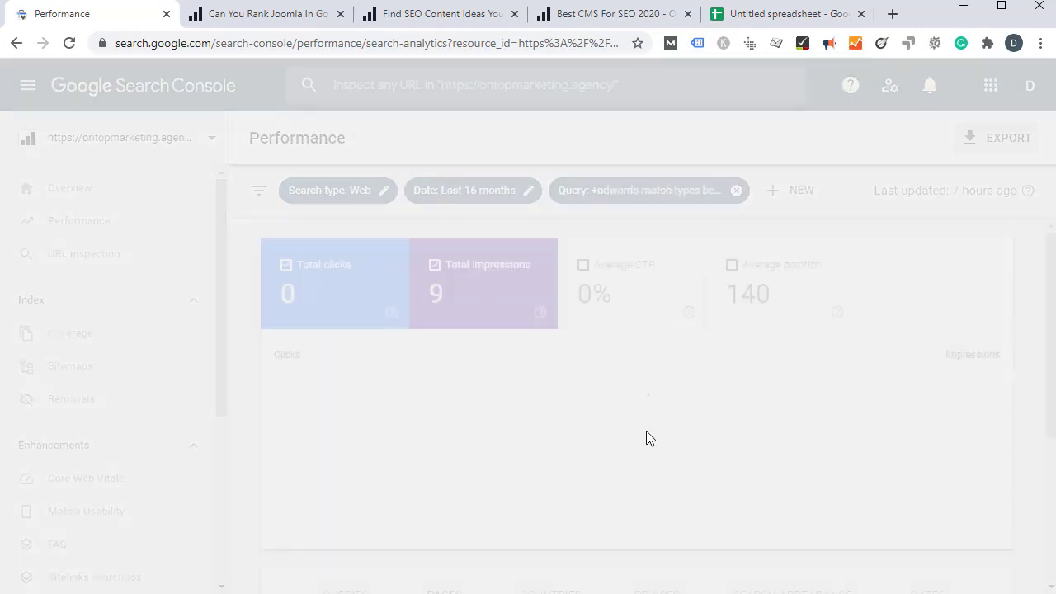
scroll(460, 429, "down", 3)
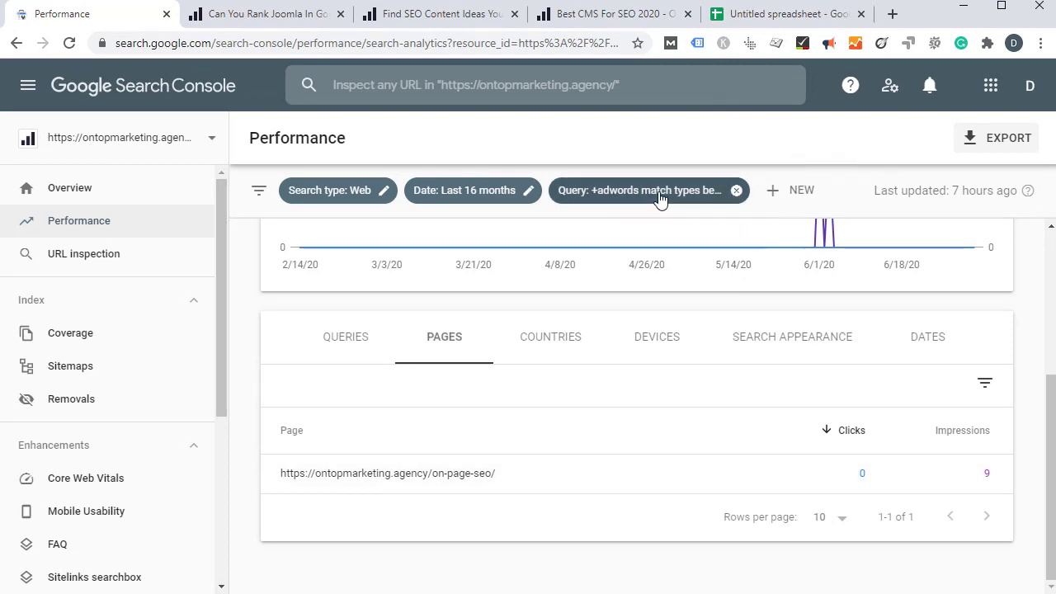
left_click(777, 14)
left_click(329, 230)
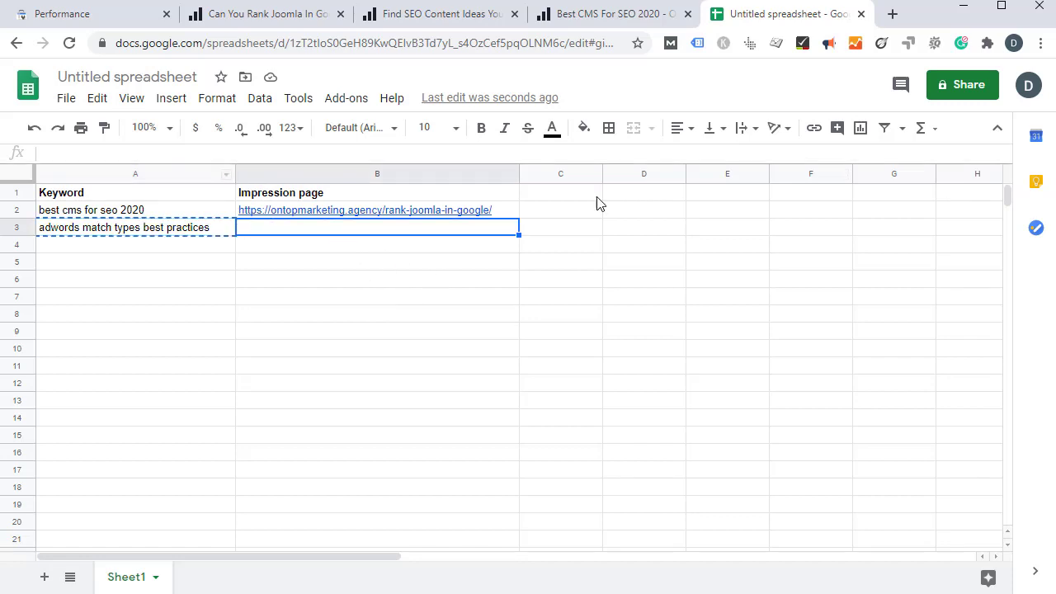
left_click(643, 296)
left_click(103, 231)
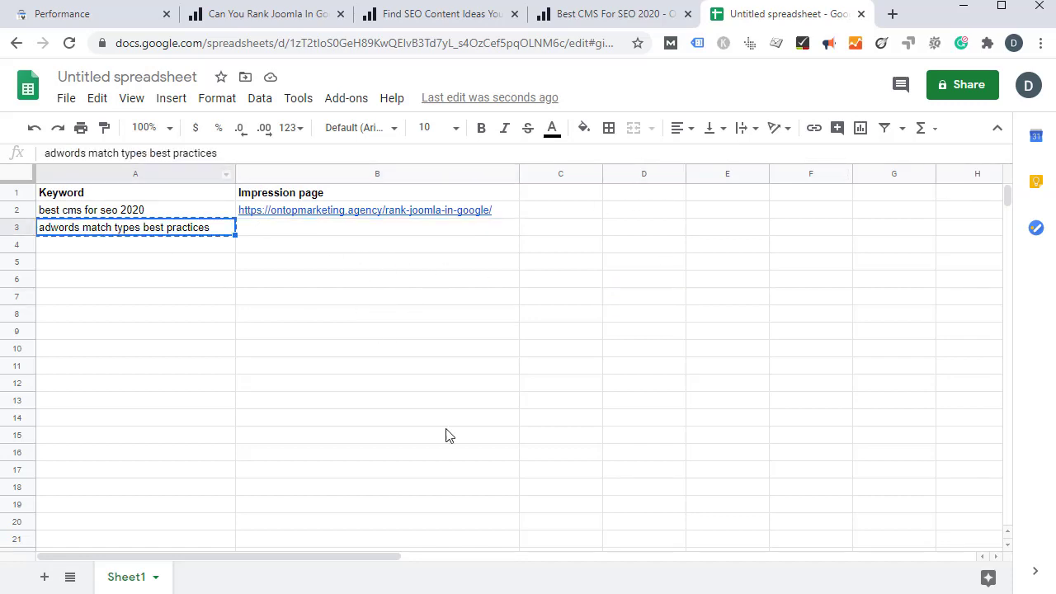
left_click(393, 224)
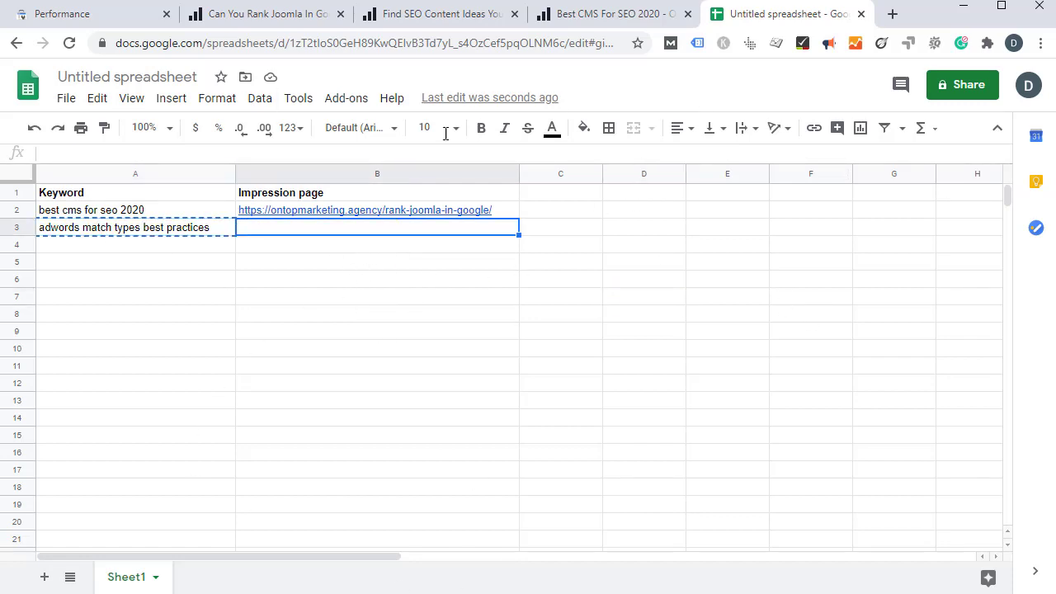
left_click(152, 231)
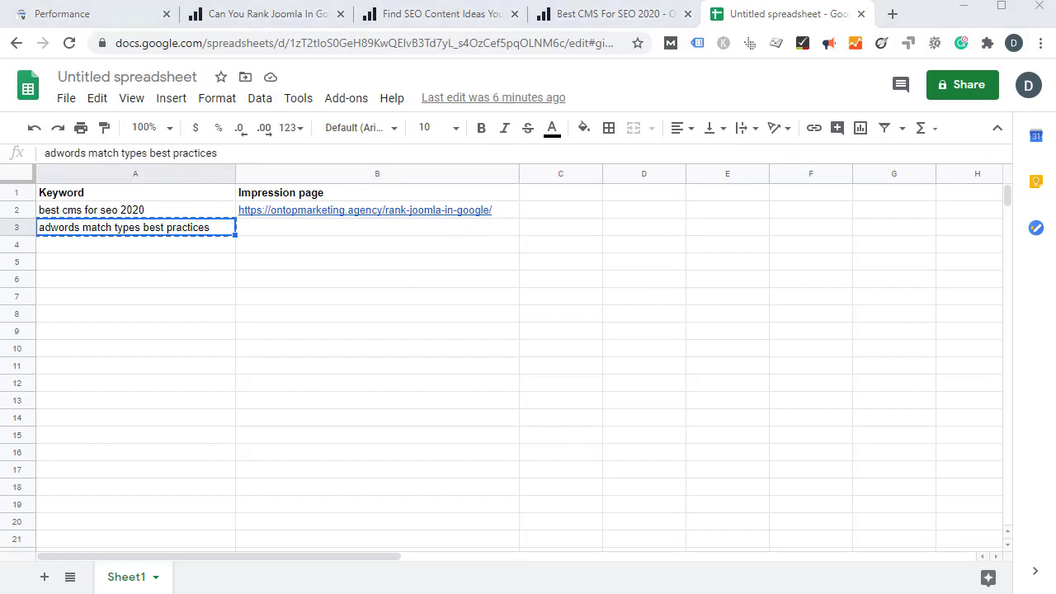
- Switch to the Find SEO Content Ideas article and review its list of informational keyword modifiers
left_click(382, 18)
scroll(299, 390, "down", 2)
scroll(299, 390, "up", 1)
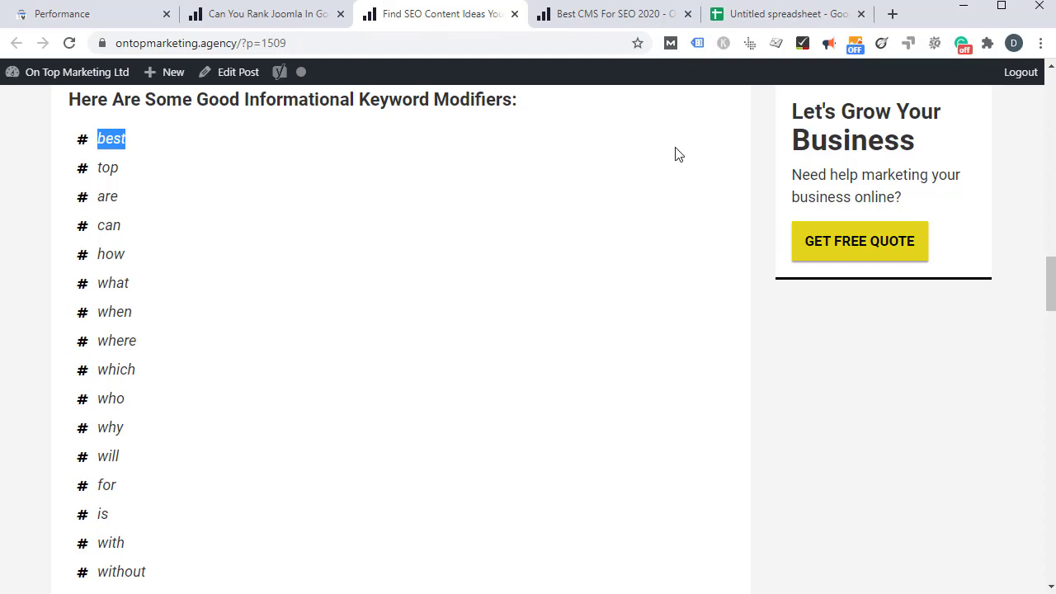
left_click(724, 43)
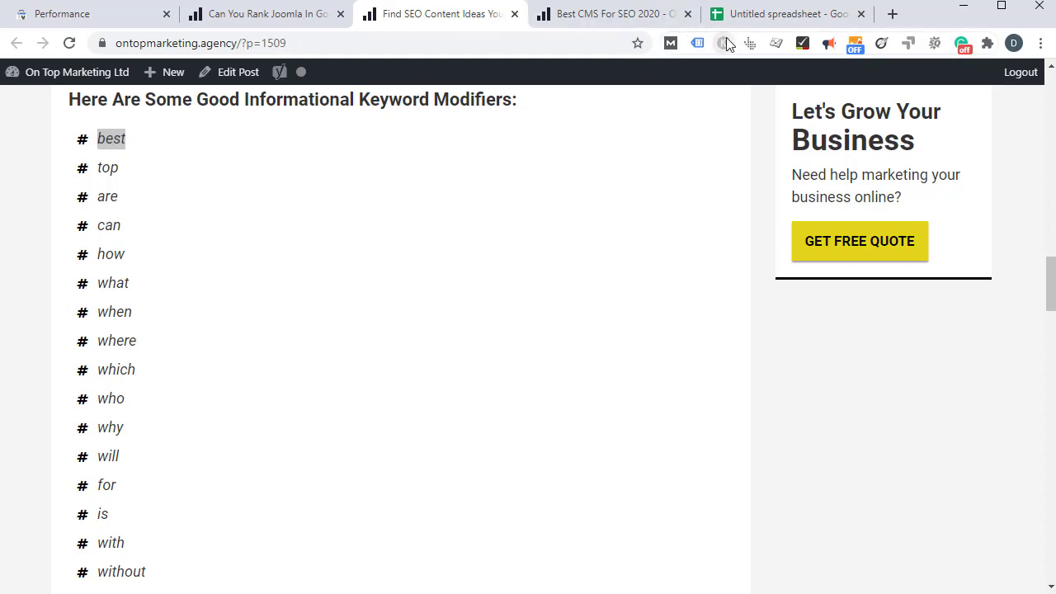
left_click(871, 402)
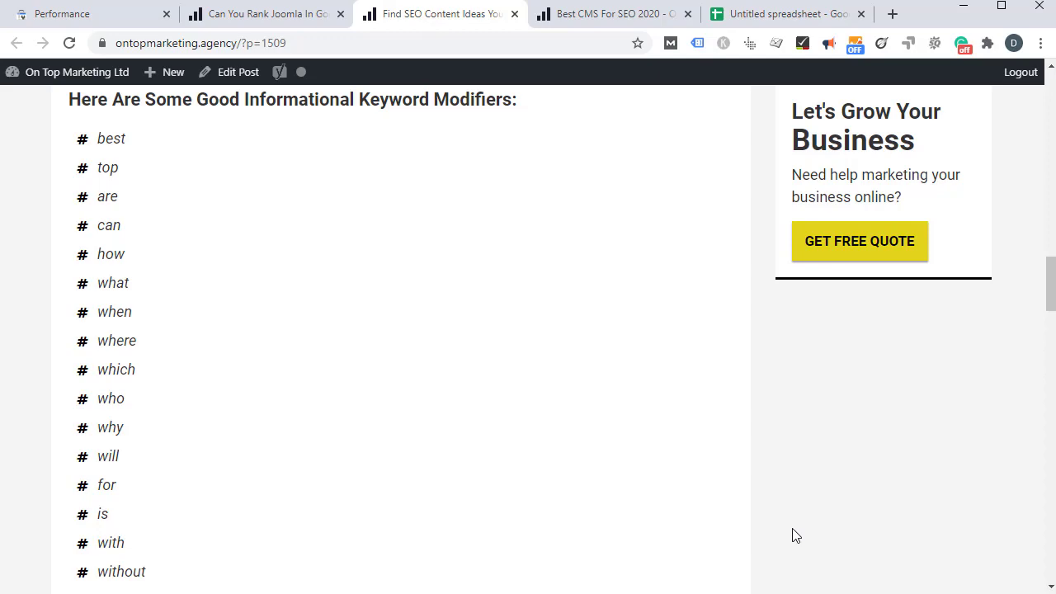
- Switch to the Best CMS For SEO 2020 article and highlight part of its title
left_click(580, 18)
scroll(600, 177, "up", 5)
left_click_drag(459, 227, 122, 259)
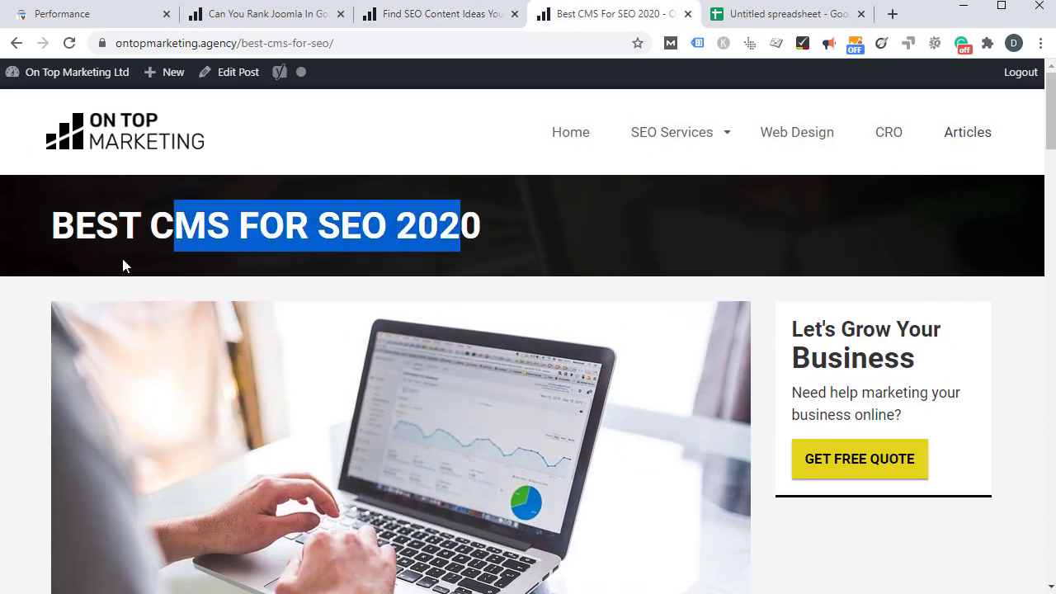
- Highlight the Best CMS For SEO 2020 article's title and compare it with the keyword in cell A2 of the spreadsheet
left_click(122, 258)
left_click_drag(419, 227, 74, 240)
left_click(682, 221)
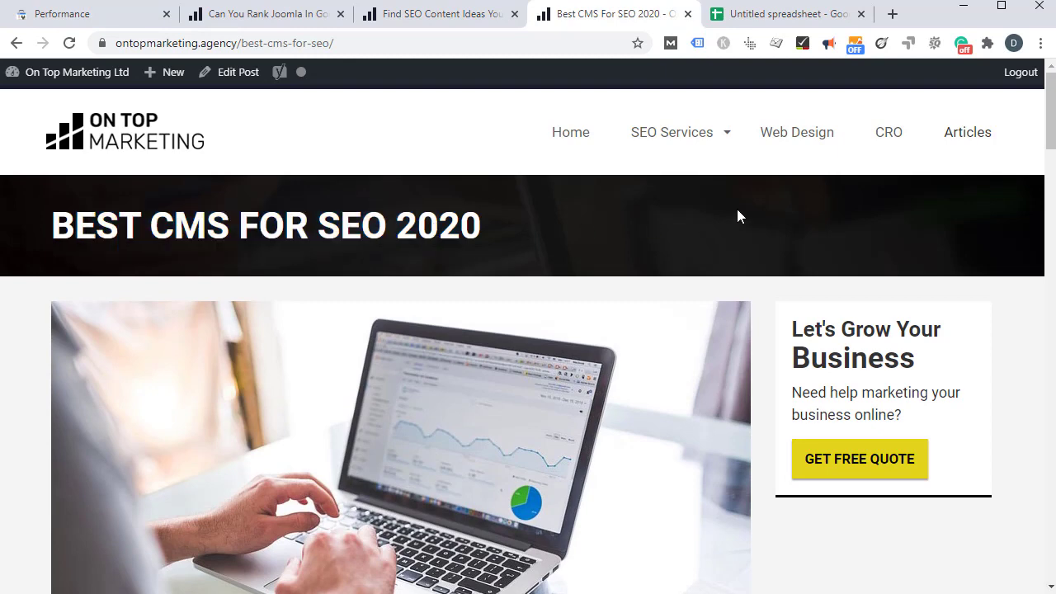
left_click(780, 19)
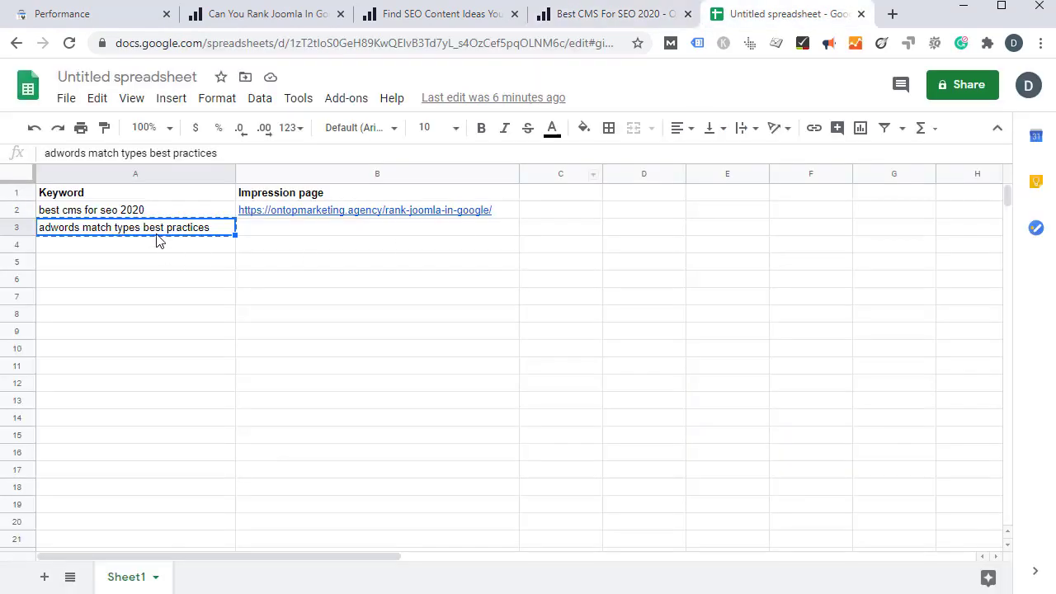
left_click(165, 212)
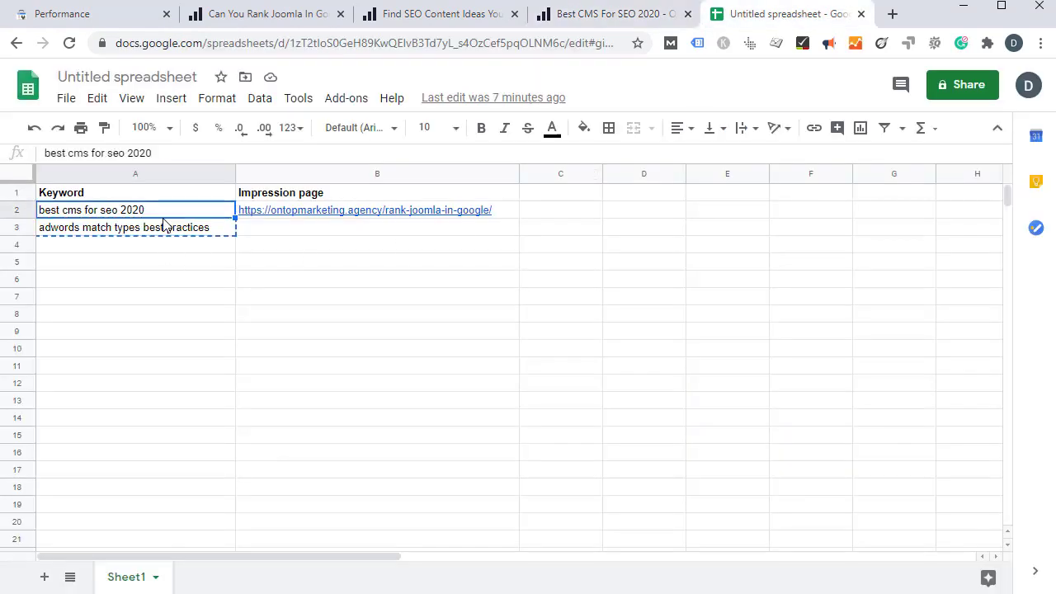
left_click(132, 331)
left_click(86, 213)
- Switch back to the Best CMS For SEO 2020 article and look through its content
left_click(615, 14)
scroll(348, 240, "down", 20)
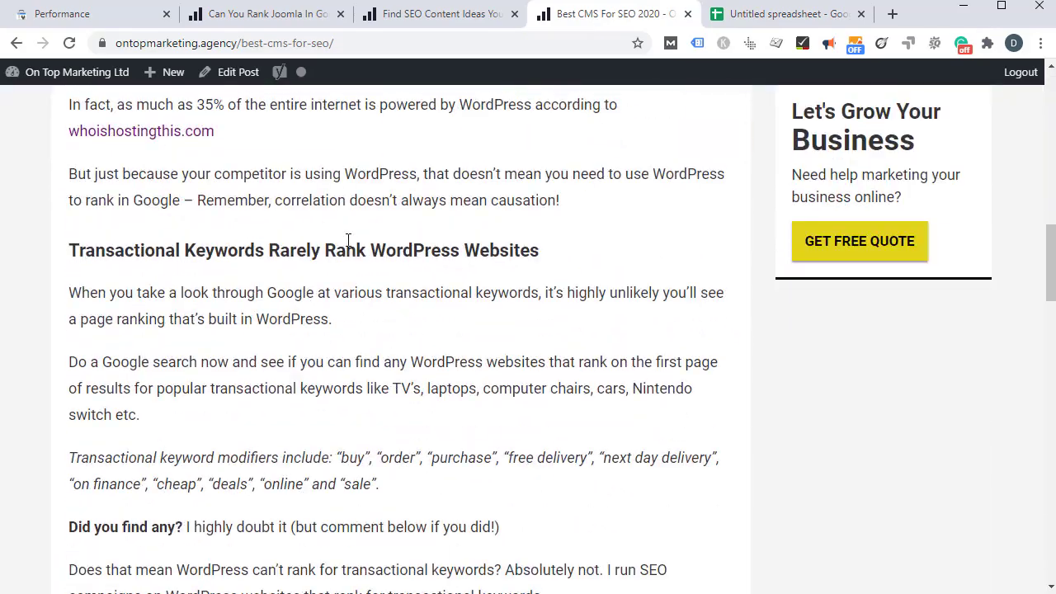
scroll(511, 384, "up", 20)
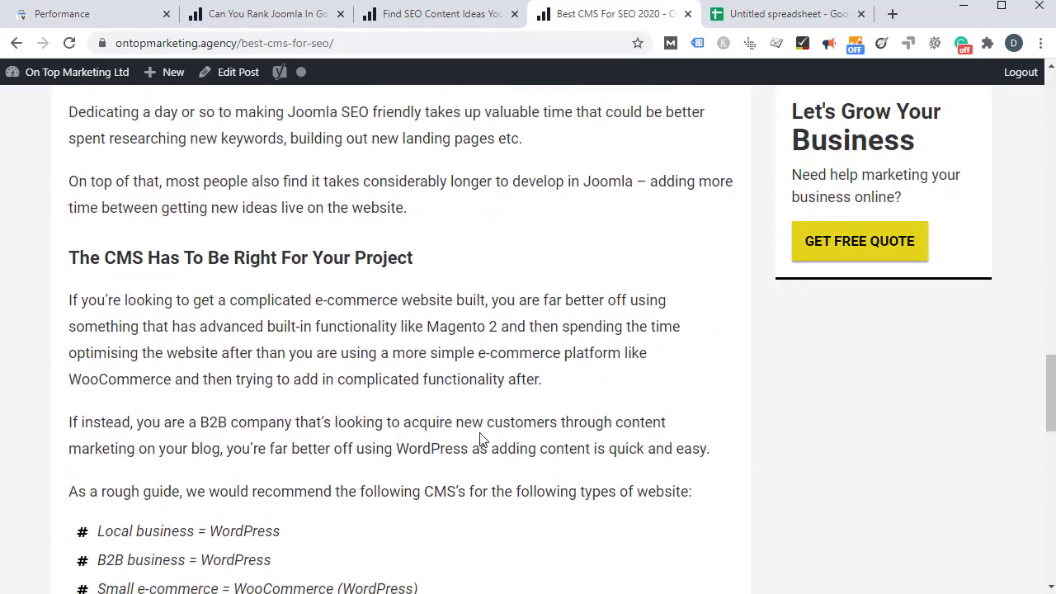
scroll(479, 438, "up", 2)
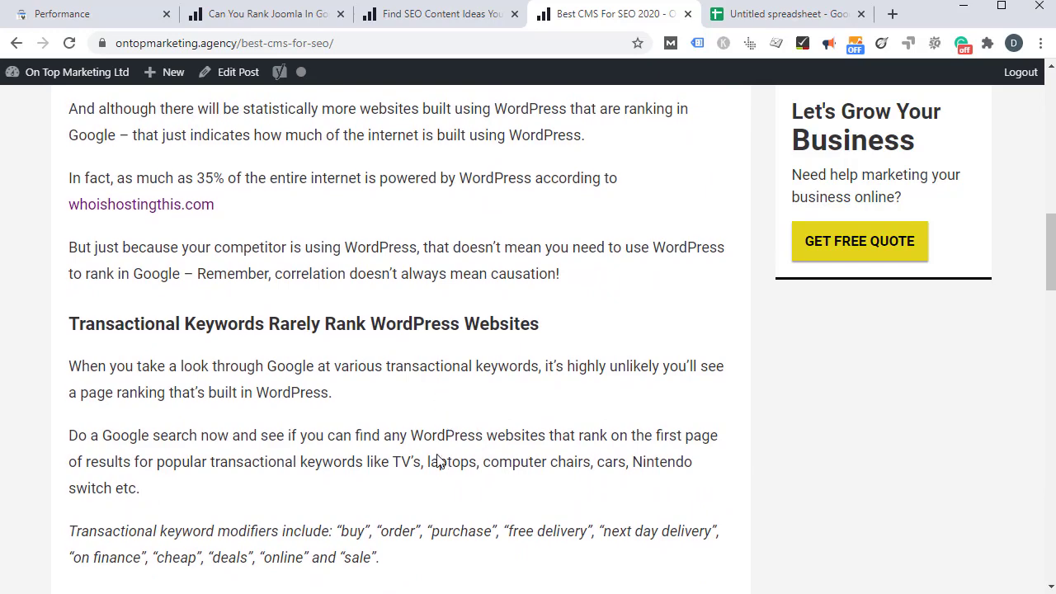
scroll(436, 459, "up", 8)
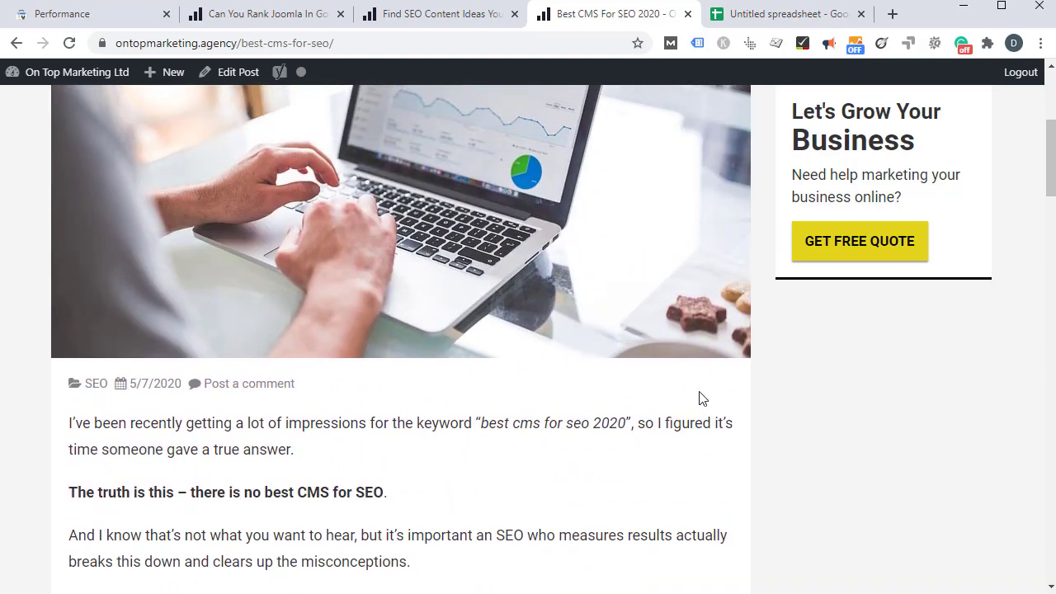
scroll(444, 397, "up", 3)
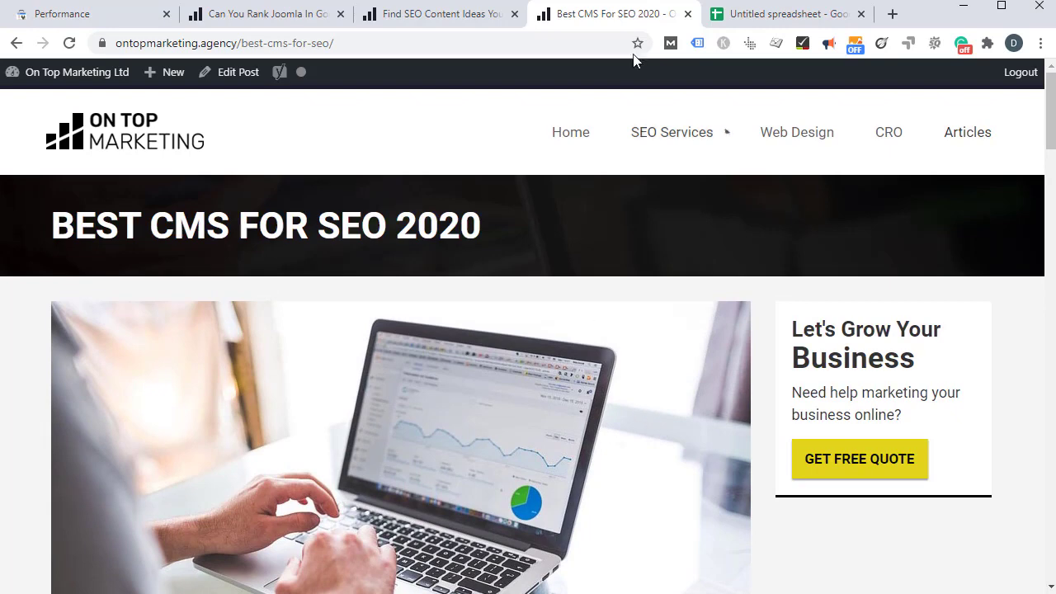
- Check the impression page recorded in the spreadsheet for the keyword "best cms for seo 2020"
left_click(763, 14)
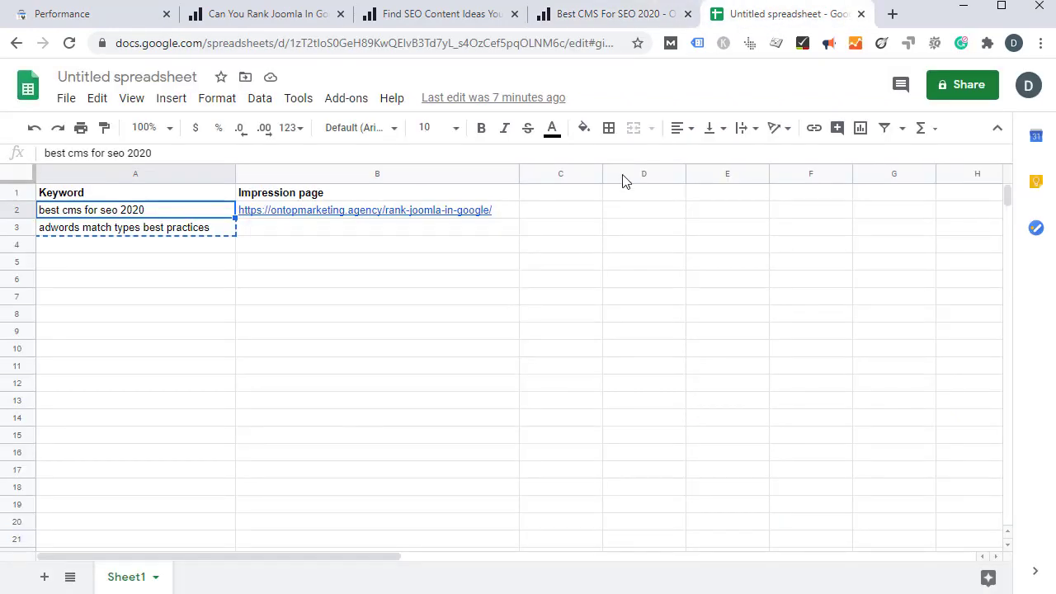
left_click(461, 214)
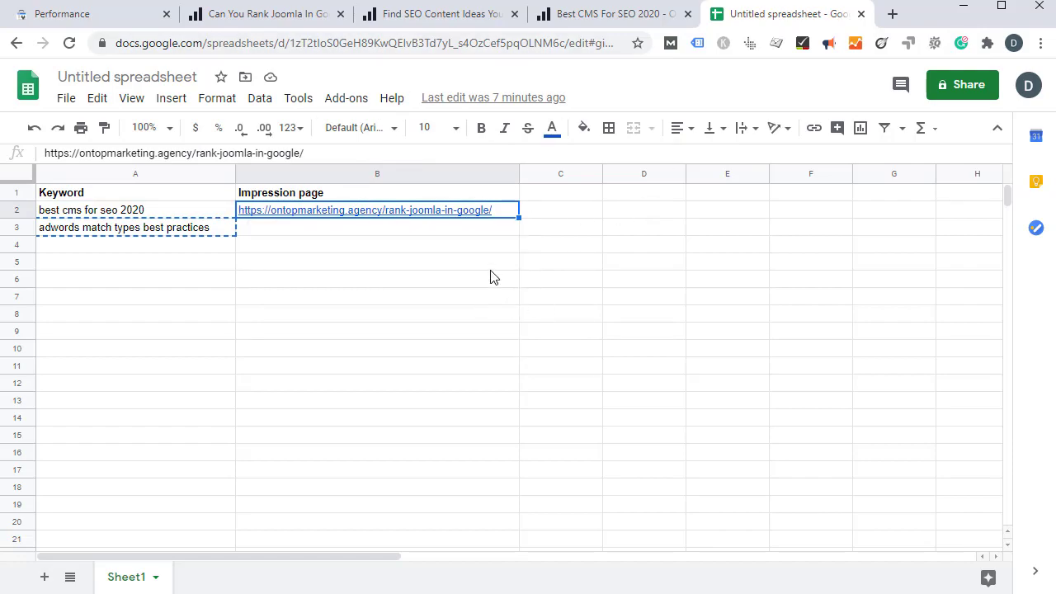
left_click(114, 211)
- Look through the Joomla ranking article for its internal link to the CMS article, reloading the page
left_click(268, 14)
scroll(648, 314, "down", 8)
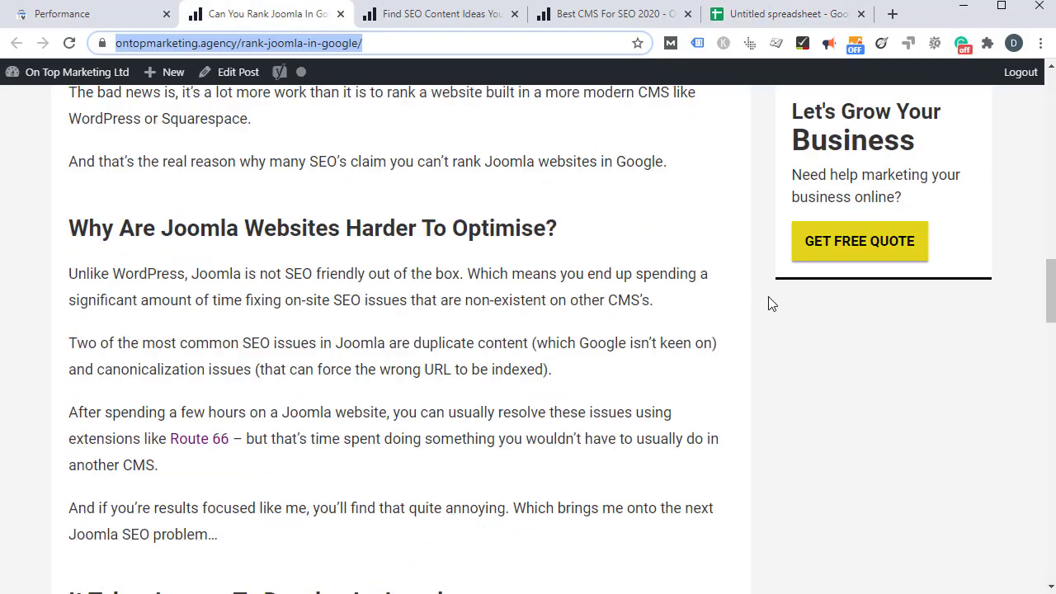
scroll(597, 323, "down", 10)
scroll(578, 325, "up", 15)
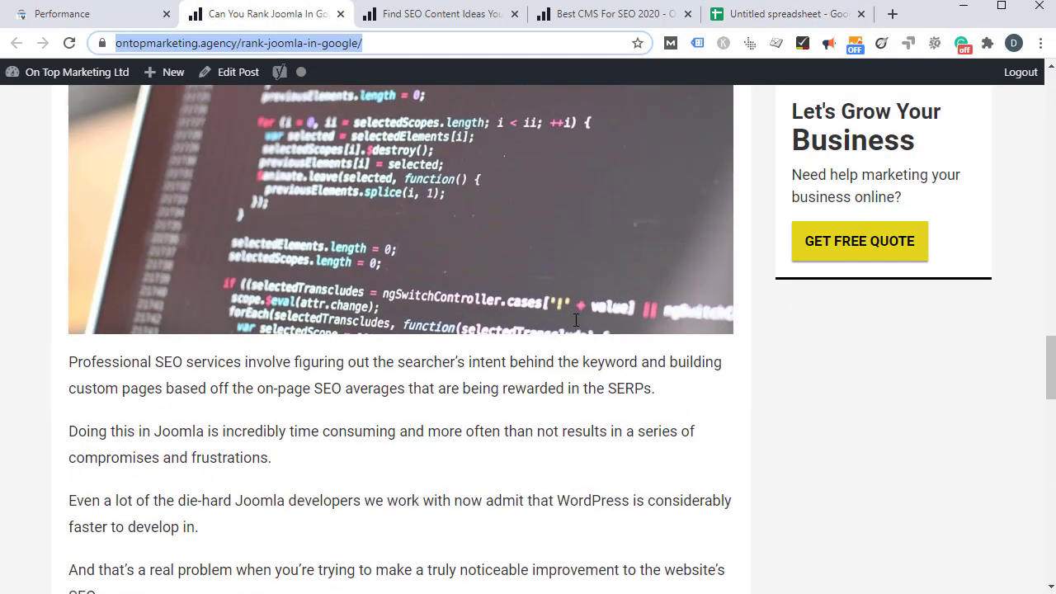
scroll(575, 320, "up", 10)
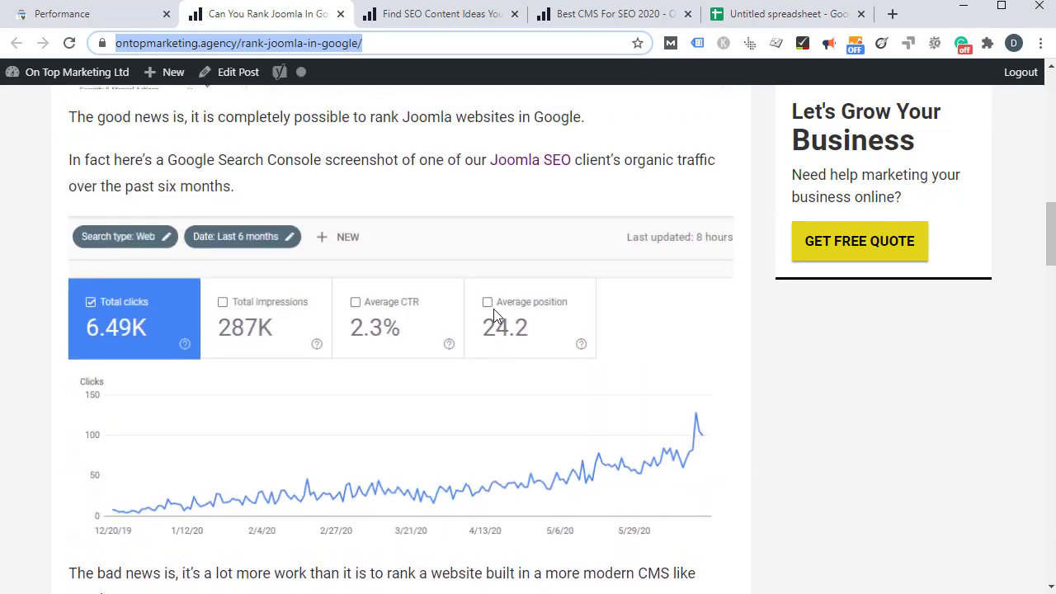
scroll(566, 321, "up", 6)
scroll(742, 302, "down", 18)
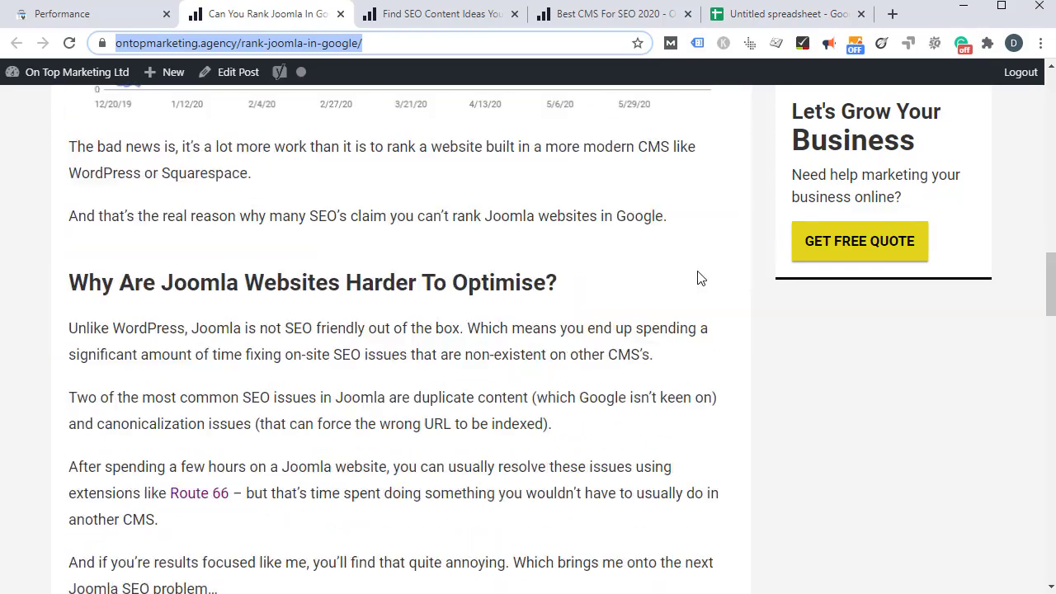
scroll(636, 299, "up", 6)
key("F5")
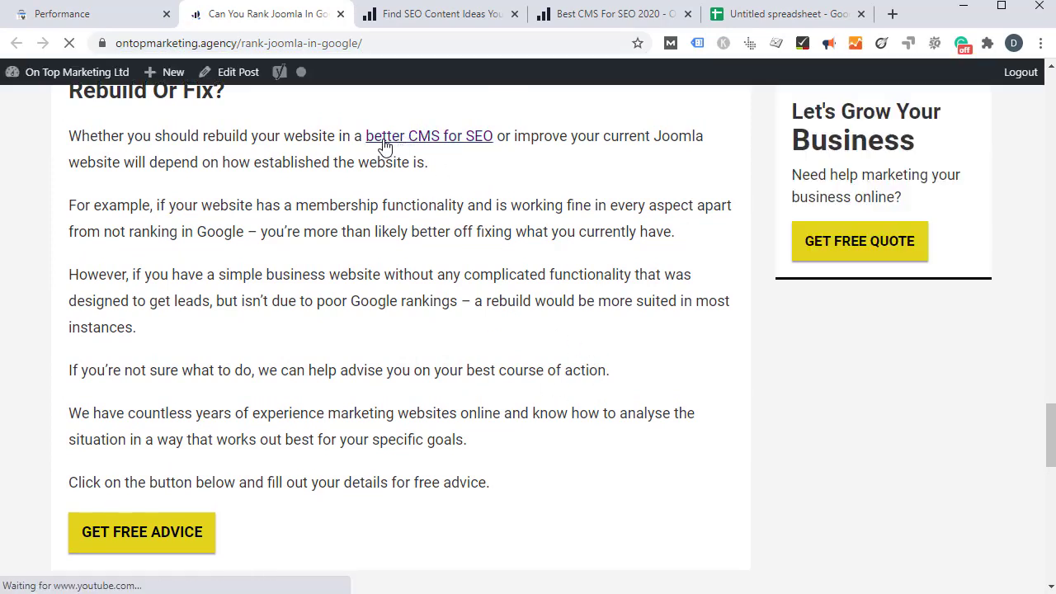
- Highlight the text around the "better CMS for SEO" link in the Rebuild Or Fix section
left_click_drag(143, 138, 199, 137)
left_click_drag(306, 135, 318, 136)
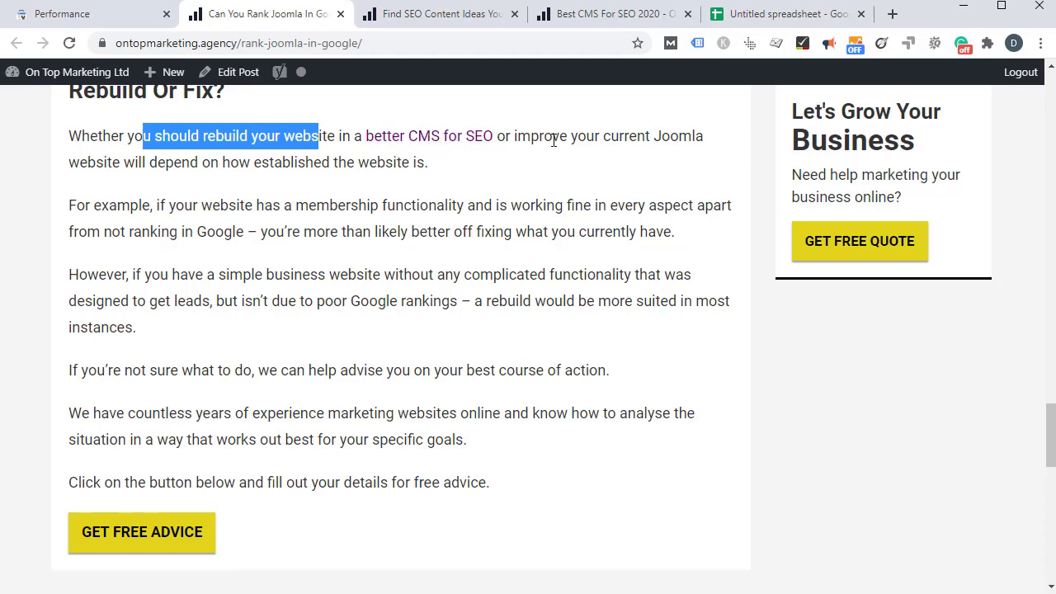
left_click_drag(567, 136, 699, 136)
left_click(537, 200)
left_click_drag(209, 161, 436, 167)
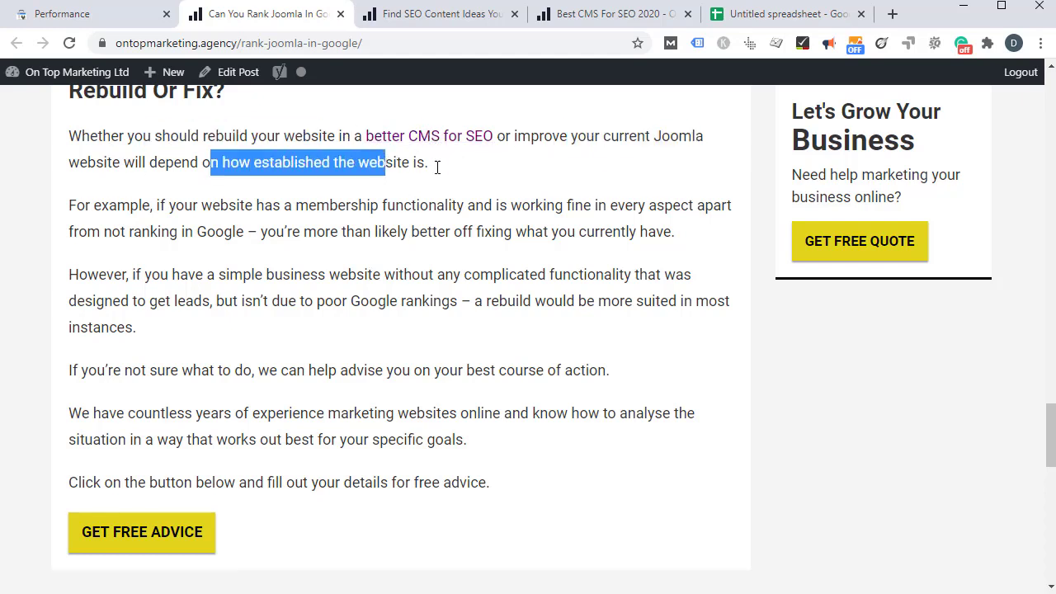
left_click(474, 174)
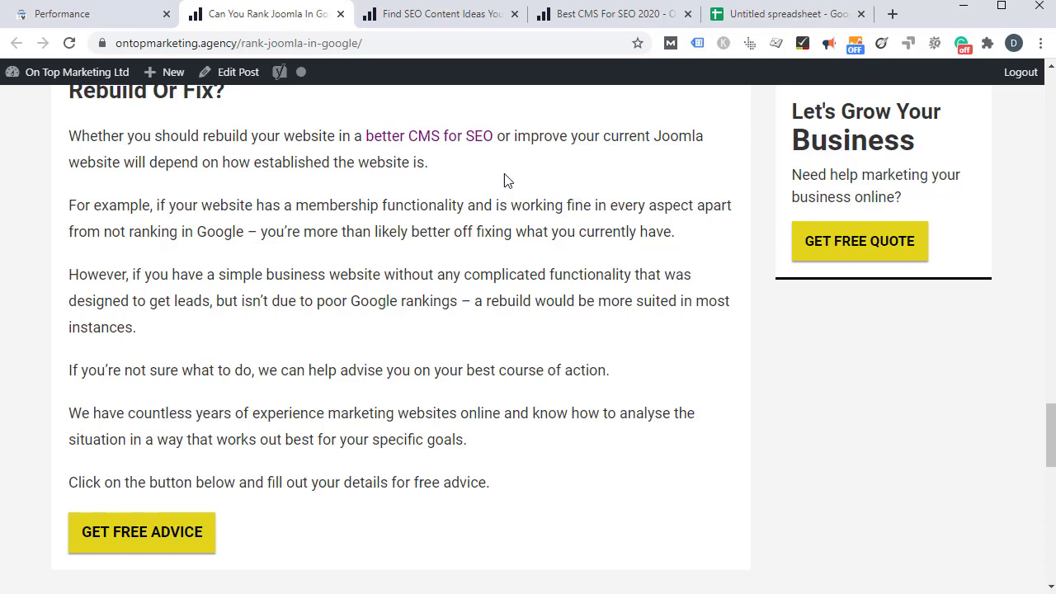
- Follow the "better CMS for SEO" link and copy the URL of the article it opens
left_click(466, 136)
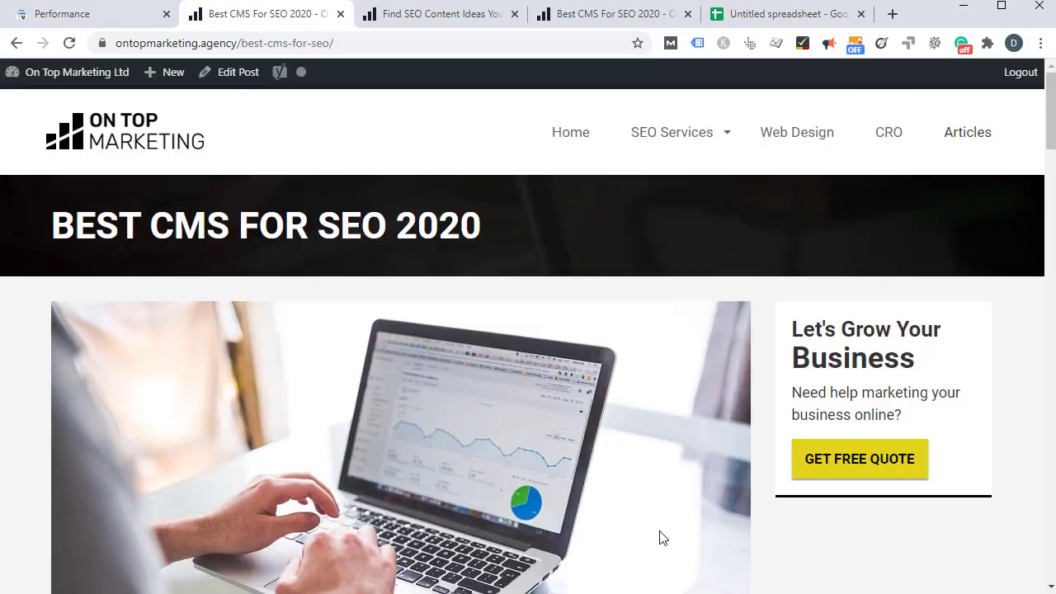
left_click(281, 45)
key("ctrl+c")
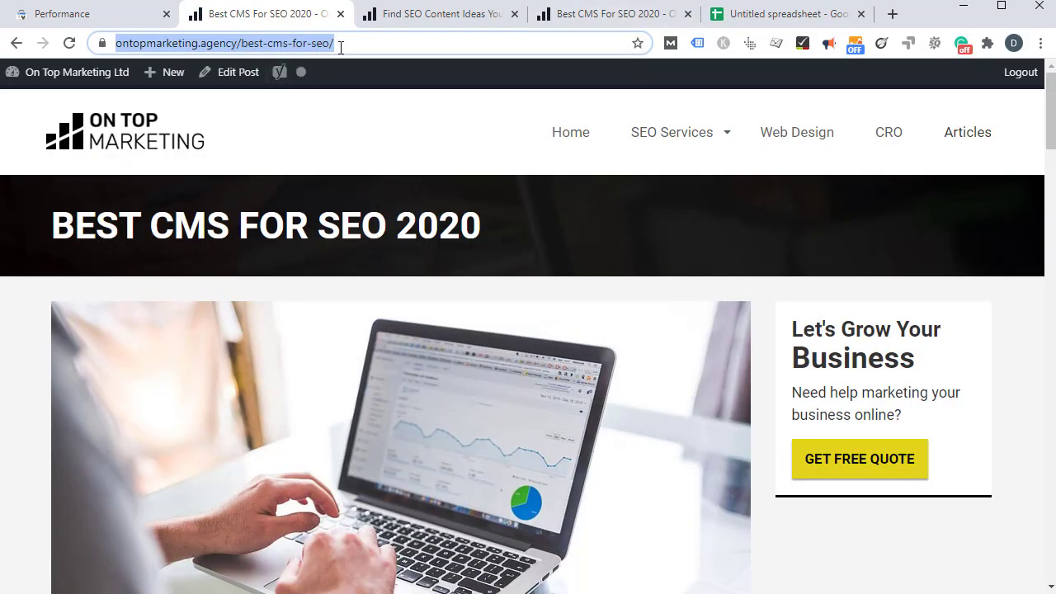
left_click(92, 16)
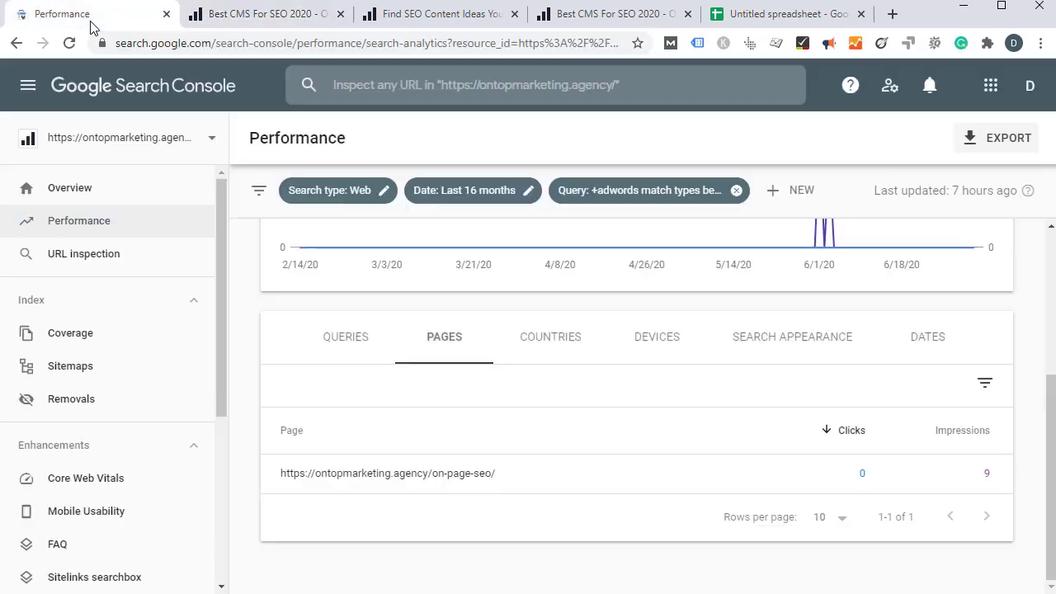
left_click(400, 93)
key("ctrl+v")
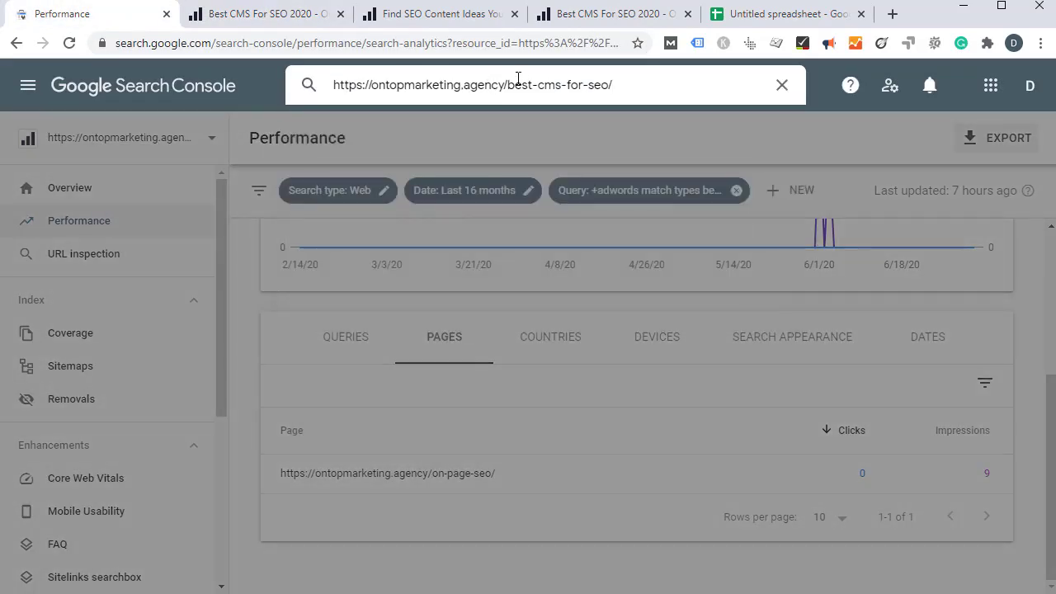
key("Return")
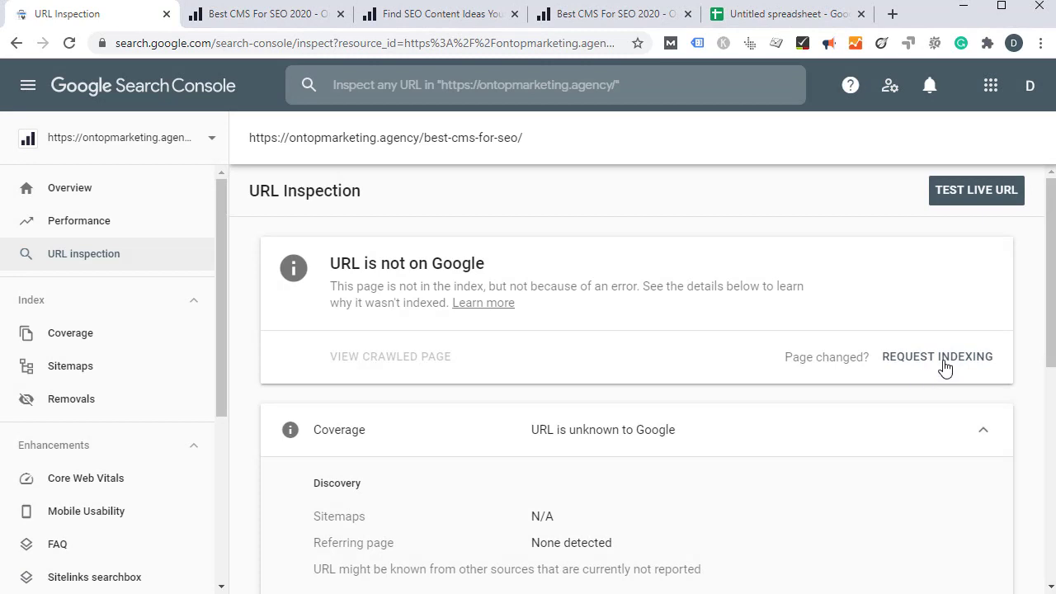
left_click(964, 356)
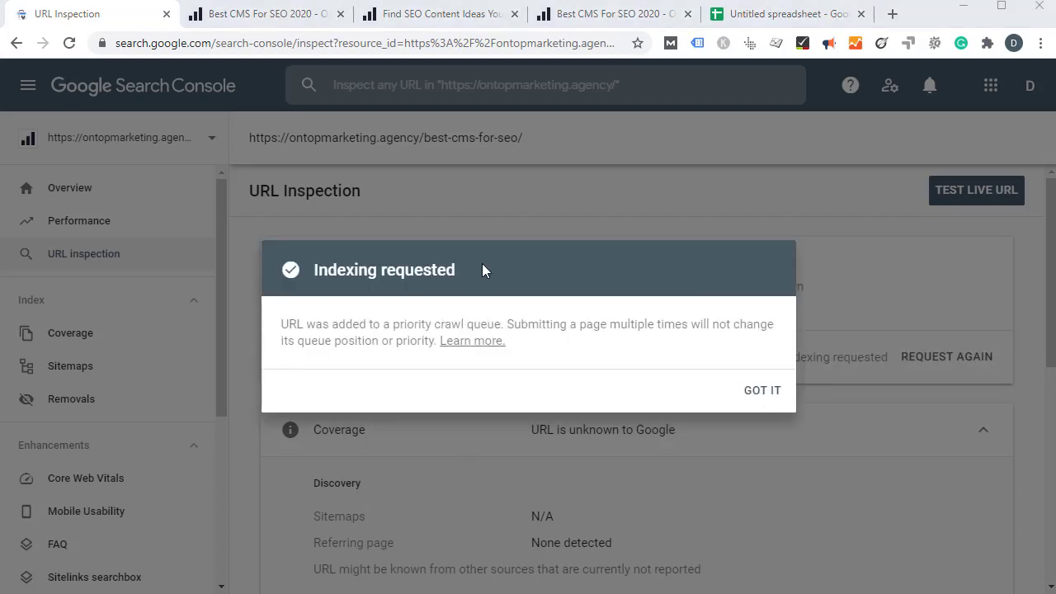
left_click(756, 396)
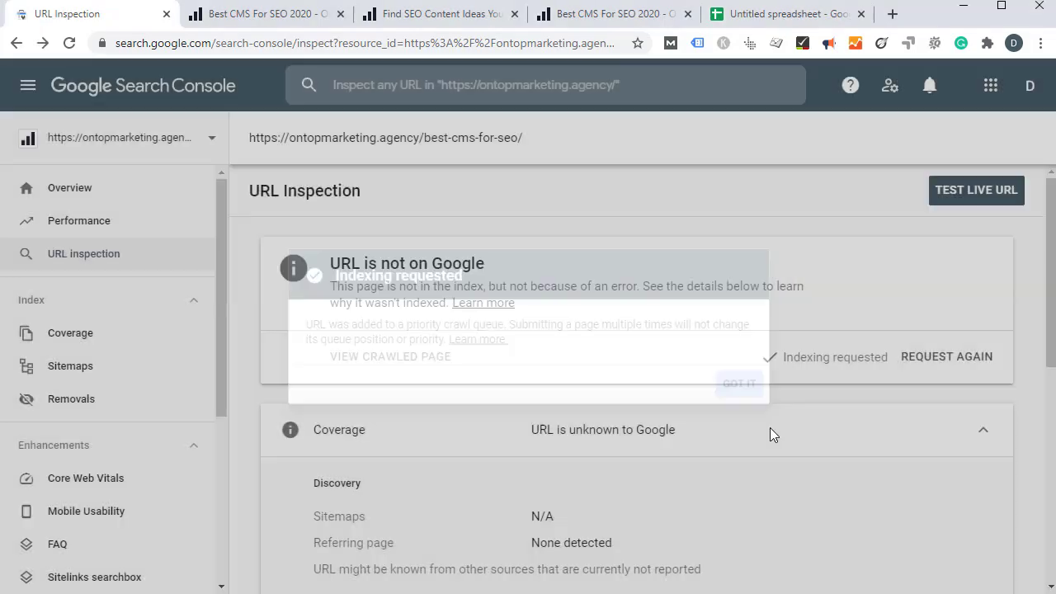
- Return to the Best CMS For SEO 2020 article and look over its opening sections
left_click(264, 14)
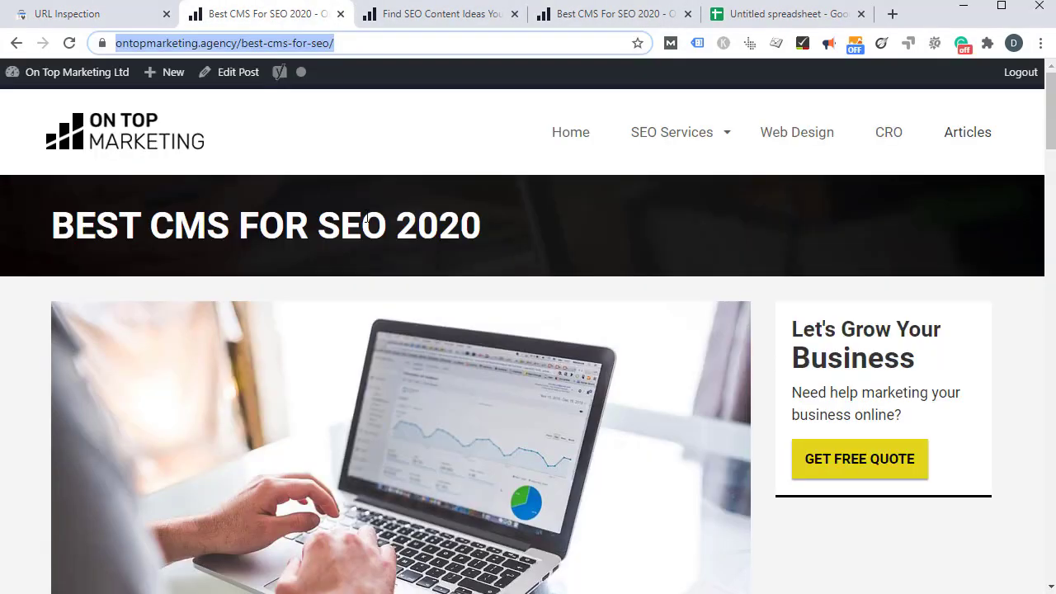
scroll(720, 291, "down", 15)
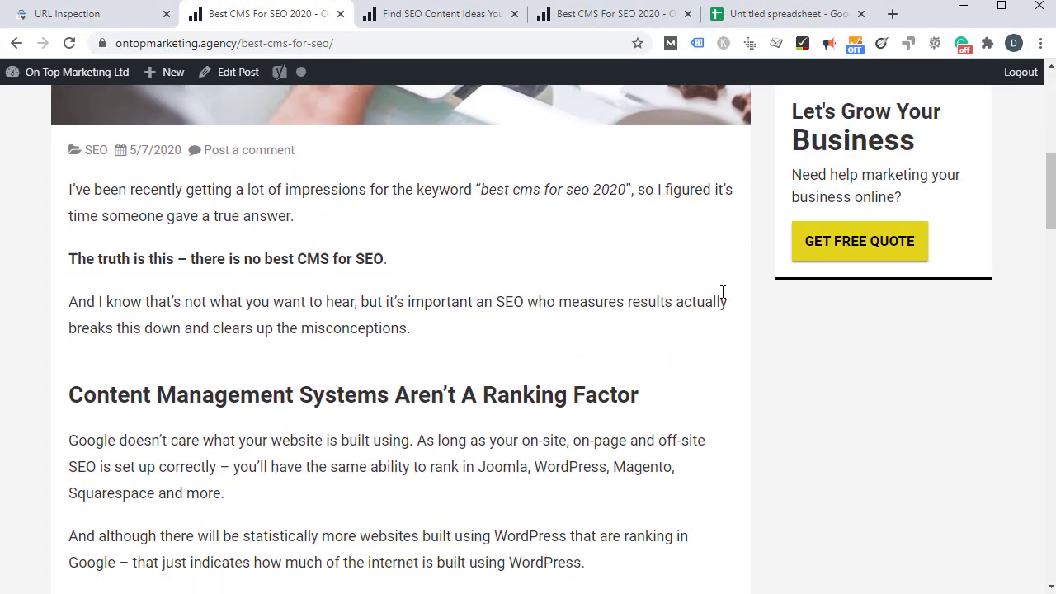
left_click_drag(1044, 295, 1030, 240)
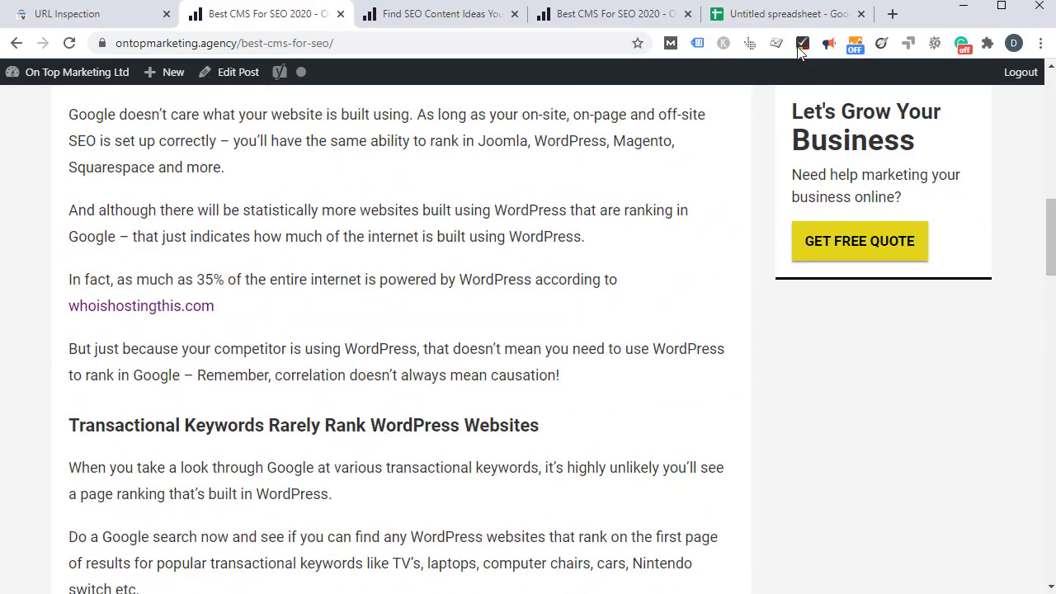
- Fill row 2 of the spreadsheet, holding the keyword "best cms for seo 2020", with light green
left_click(788, 14)
left_click(198, 284)
left_click(16, 209)
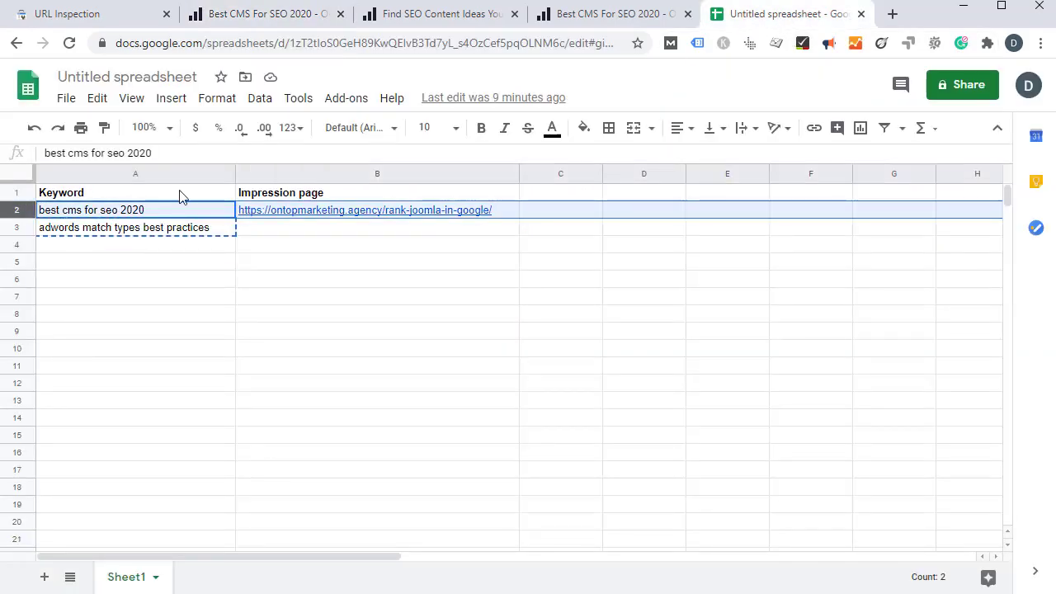
left_click(584, 127)
left_click(666, 225)
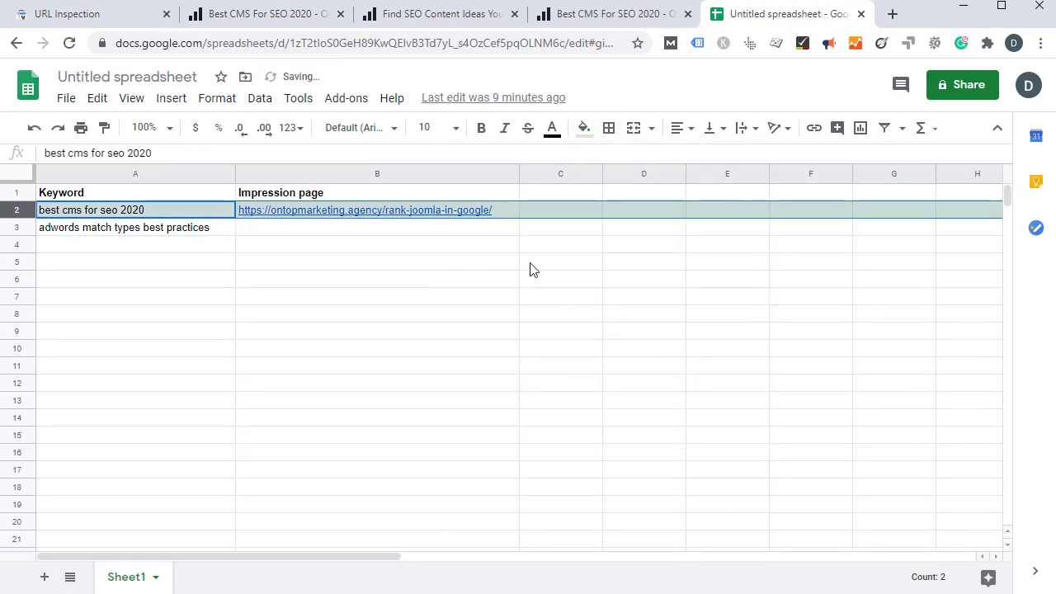
left_click(530, 264)
left_click(247, 14)
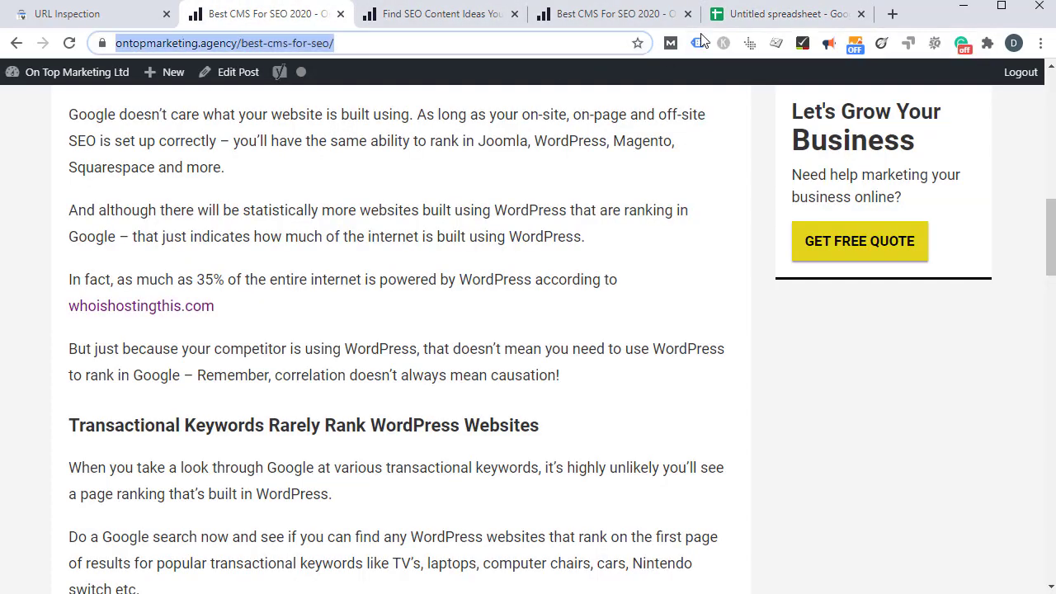
left_click(788, 14)
left_click(551, 196)
left_click(548, 213)
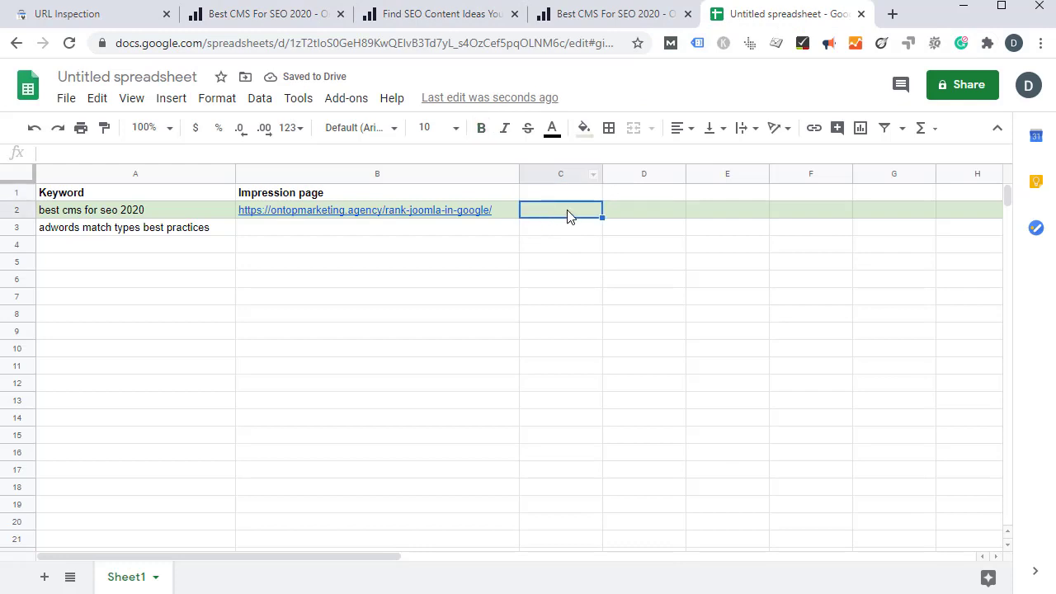
type("https://ontopmarketing.agency/best-cms-for-seo/")
key("Up")
type("Live ")
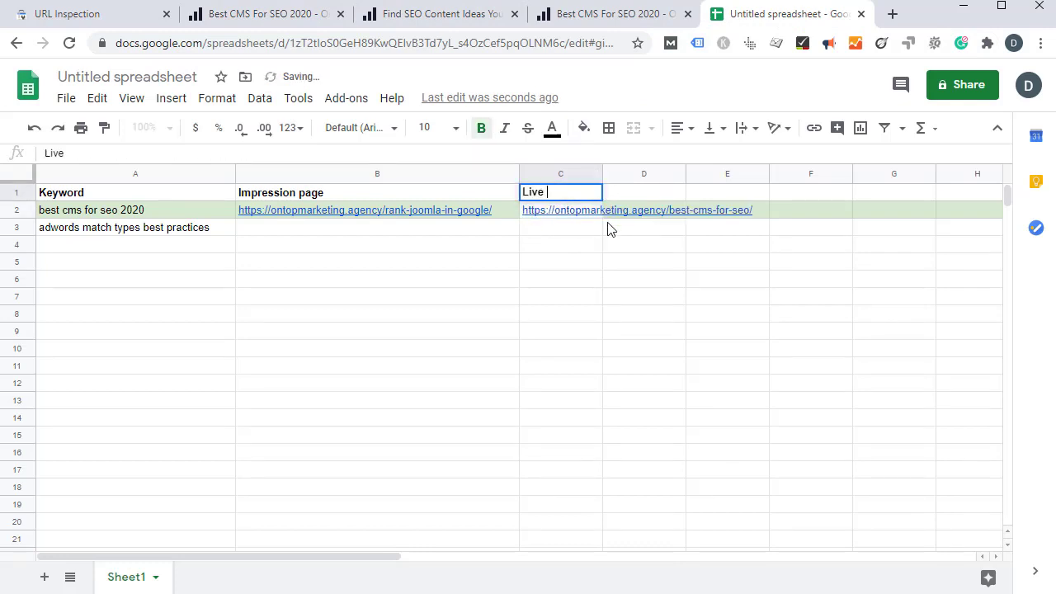
type("URL")
left_click(776, 275)
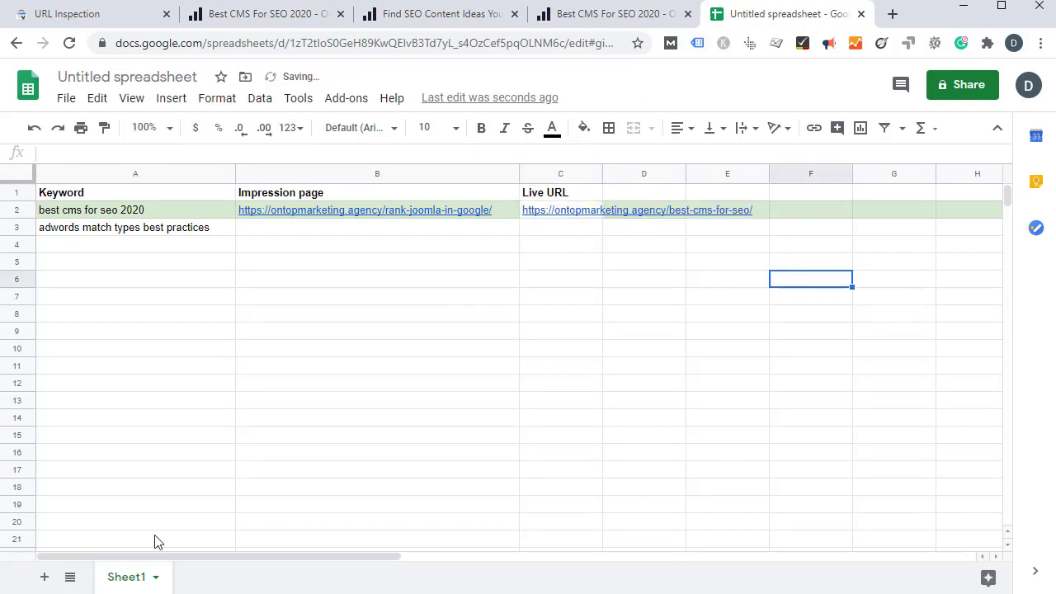
left_click(555, 213)
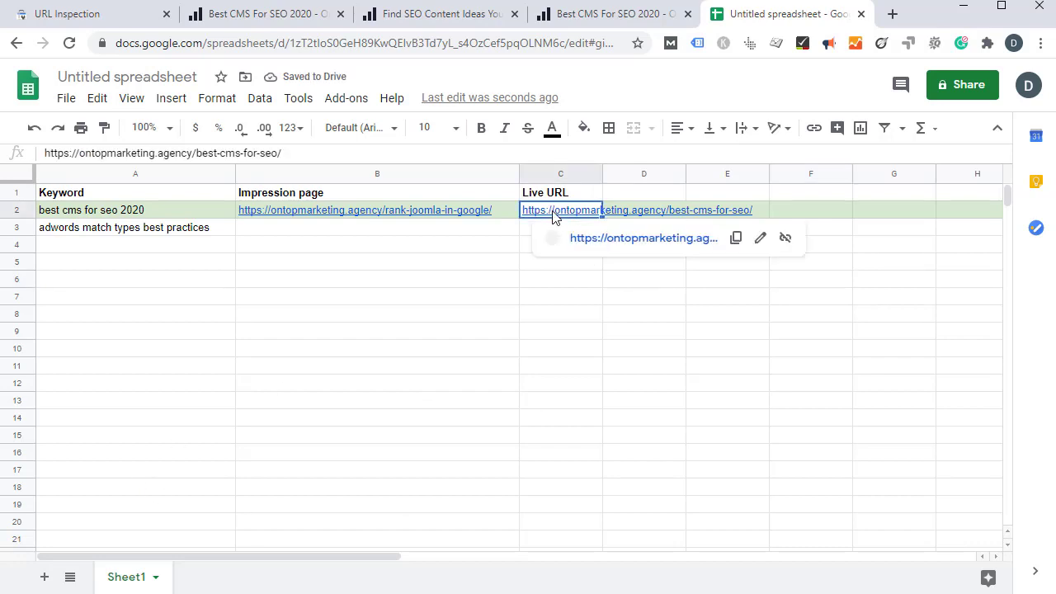
- Fill the live URL cell C2 with light green to match the rest of row 2
left_click(584, 130)
left_click(663, 229)
left_click(150, 317)
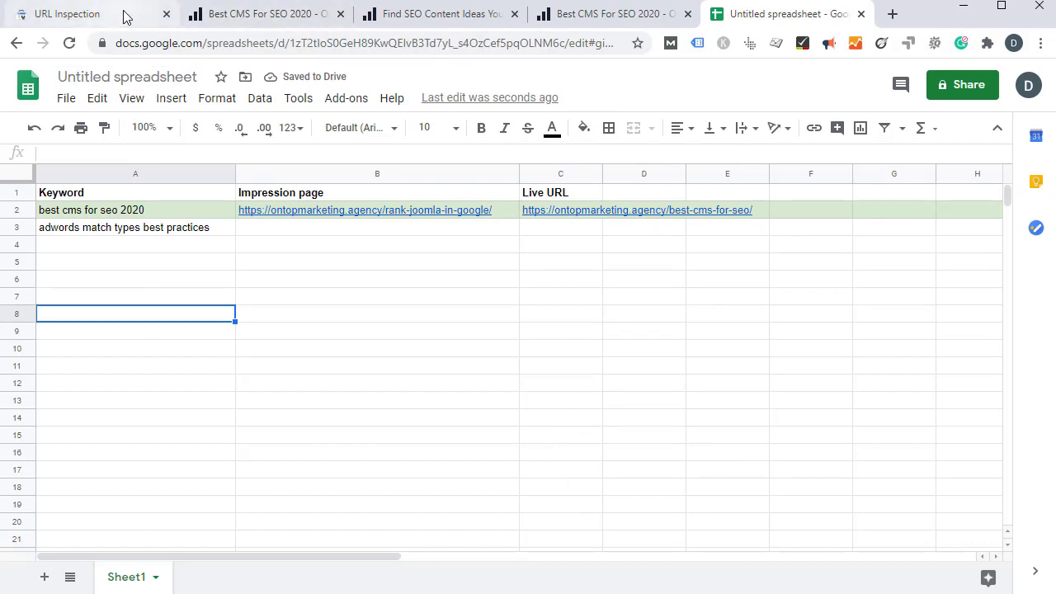
left_click(391, 216)
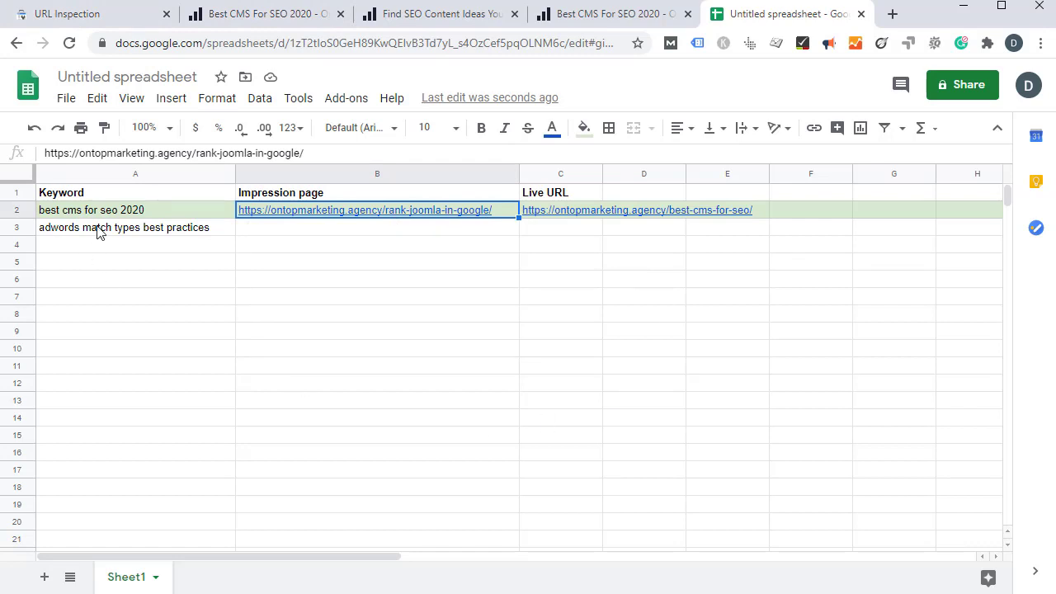
left_click(174, 217)
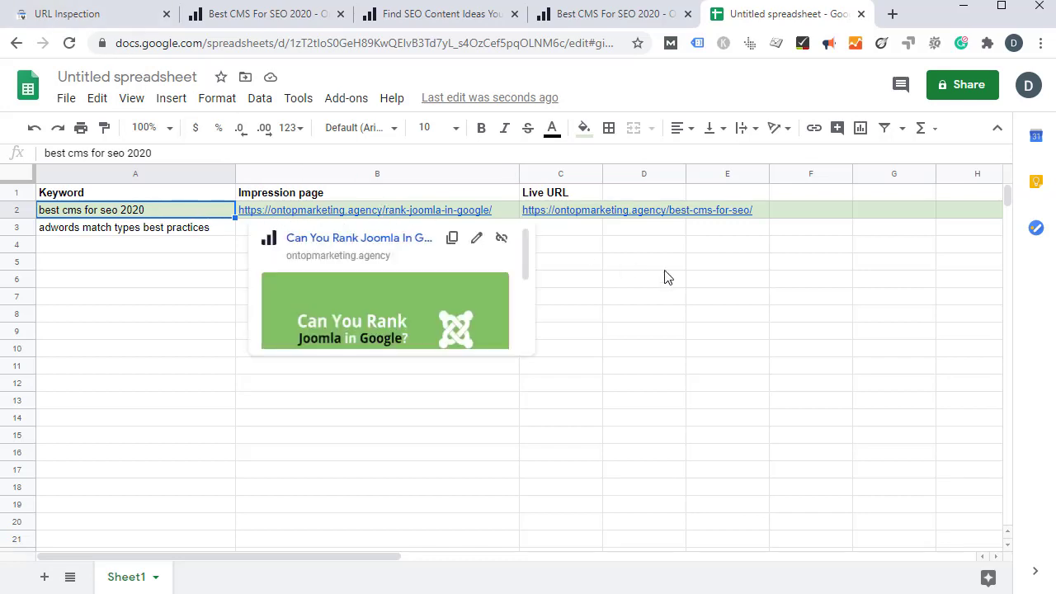
left_click(700, 270)
left_click(549, 216)
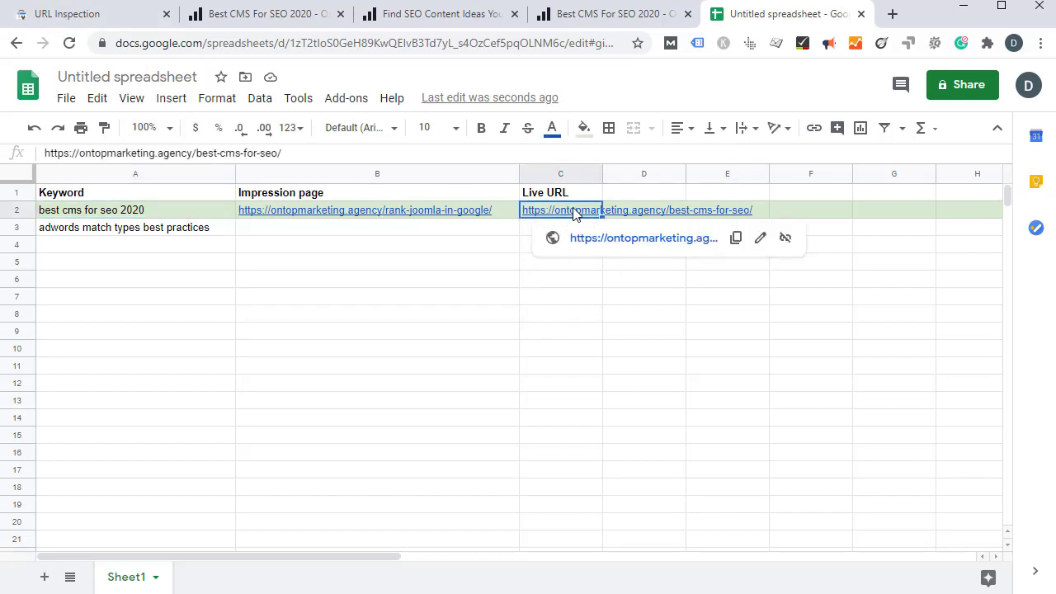
left_click_drag(525, 233, 511, 491)
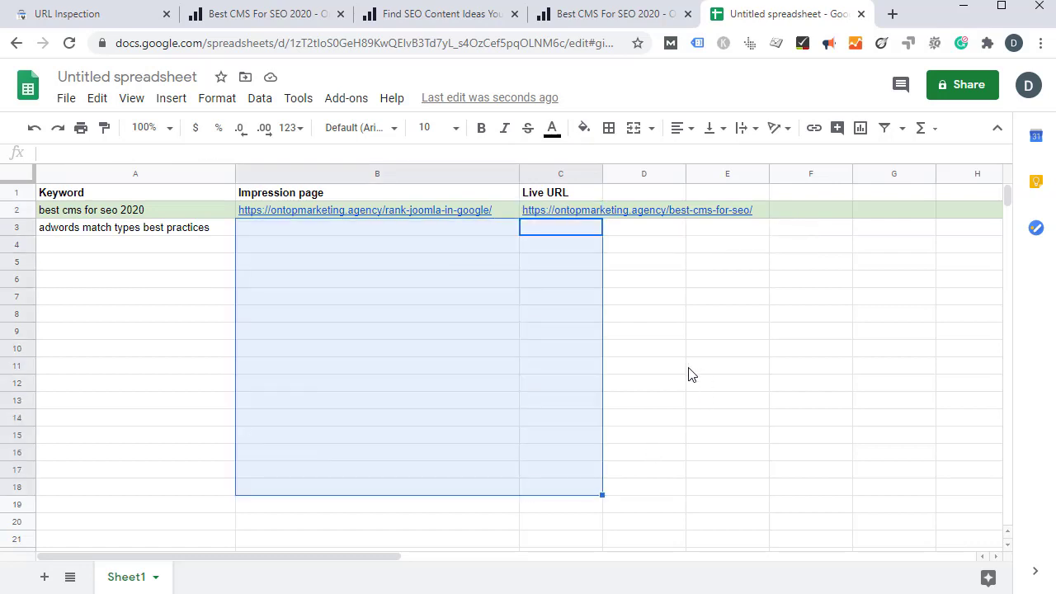
left_click(683, 368)
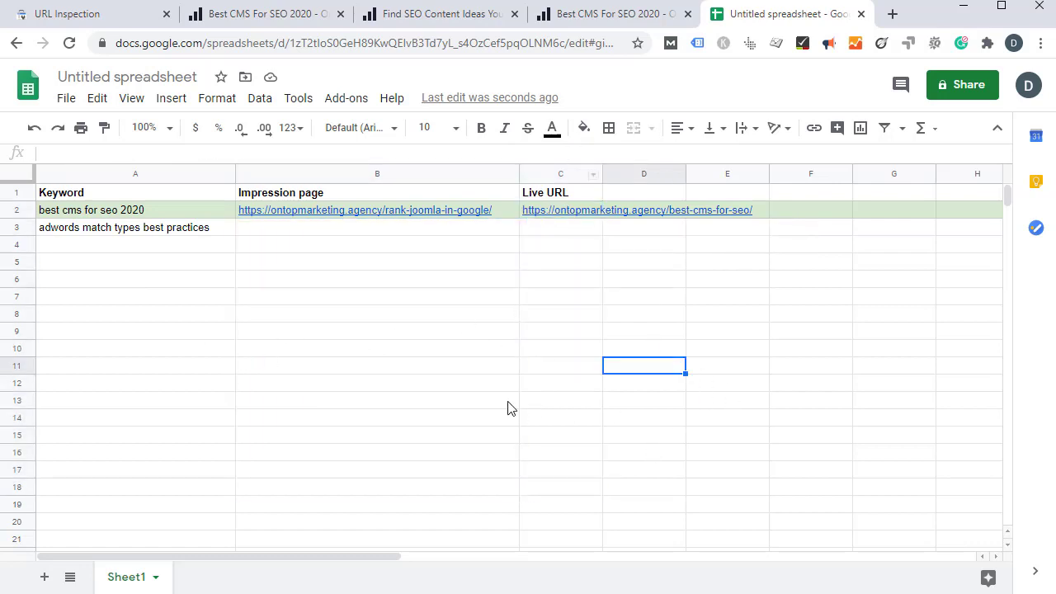